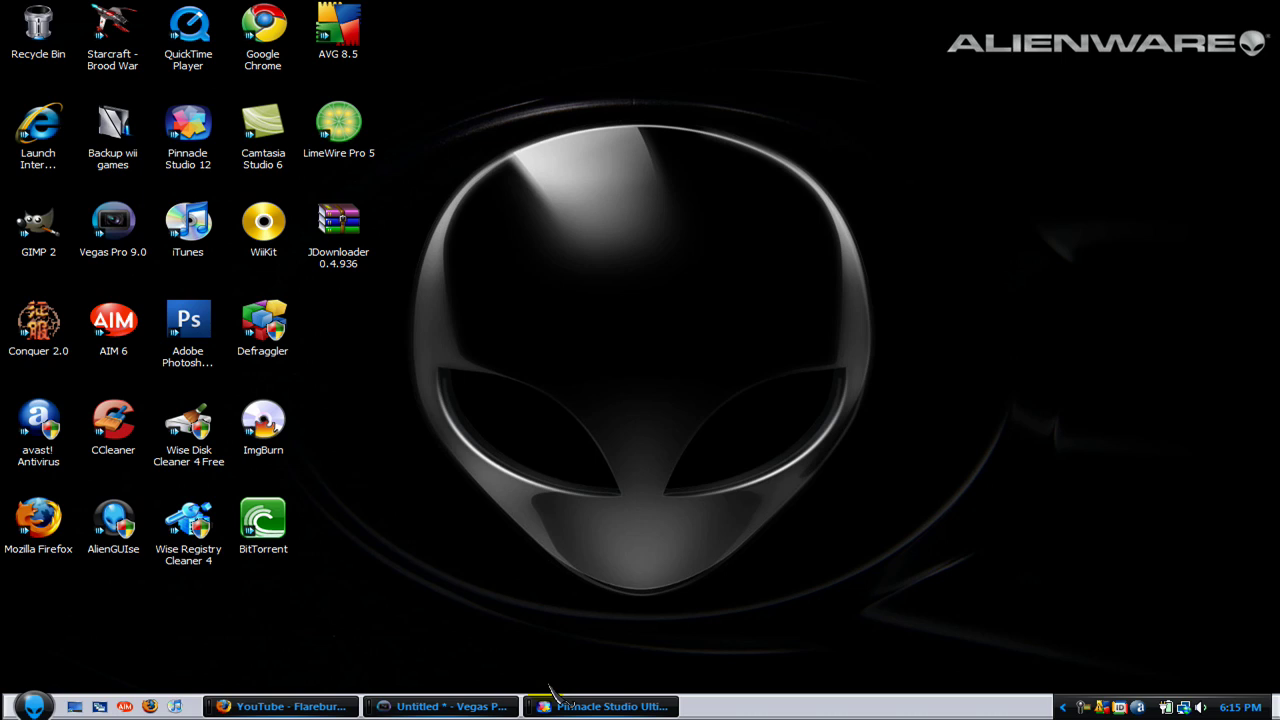
- Restore Pinnacle Studio Ultimate 12 from the taskbar and switch to the 1 Capture workspace
{"action": "left_click", "coordinate": [578, 706]}
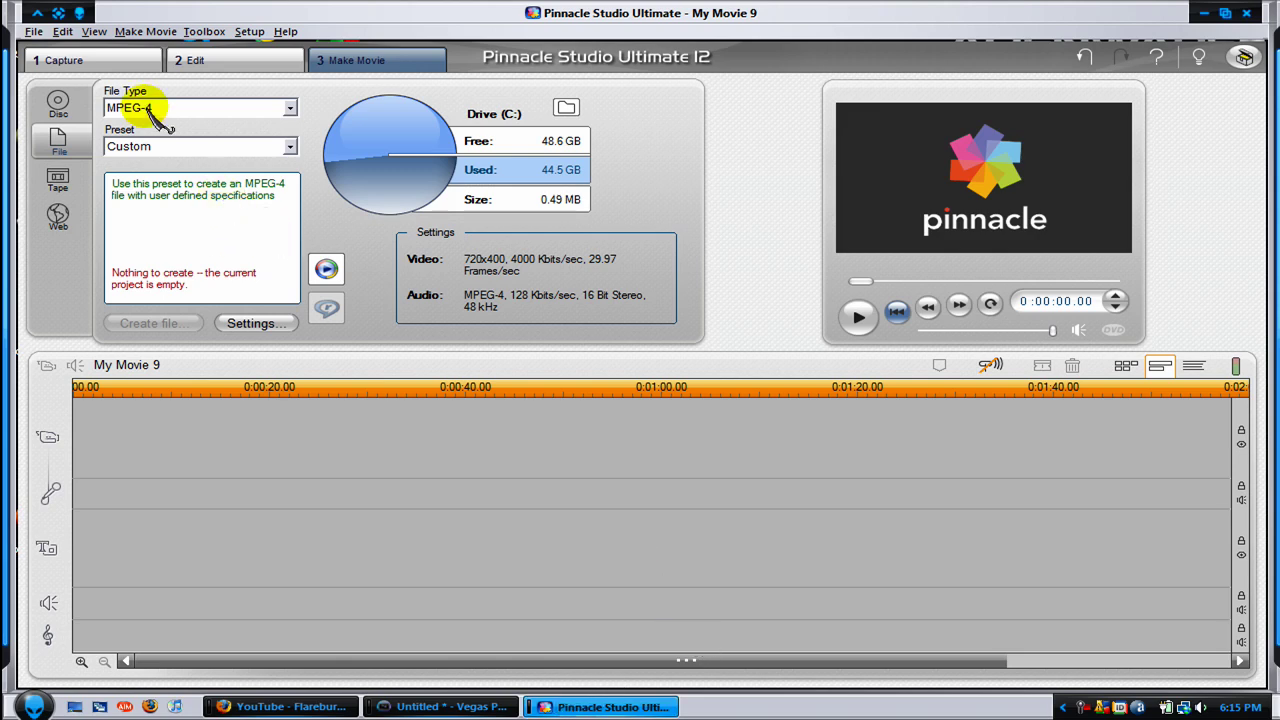
{"action": "left_click", "coordinate": [58, 60]}
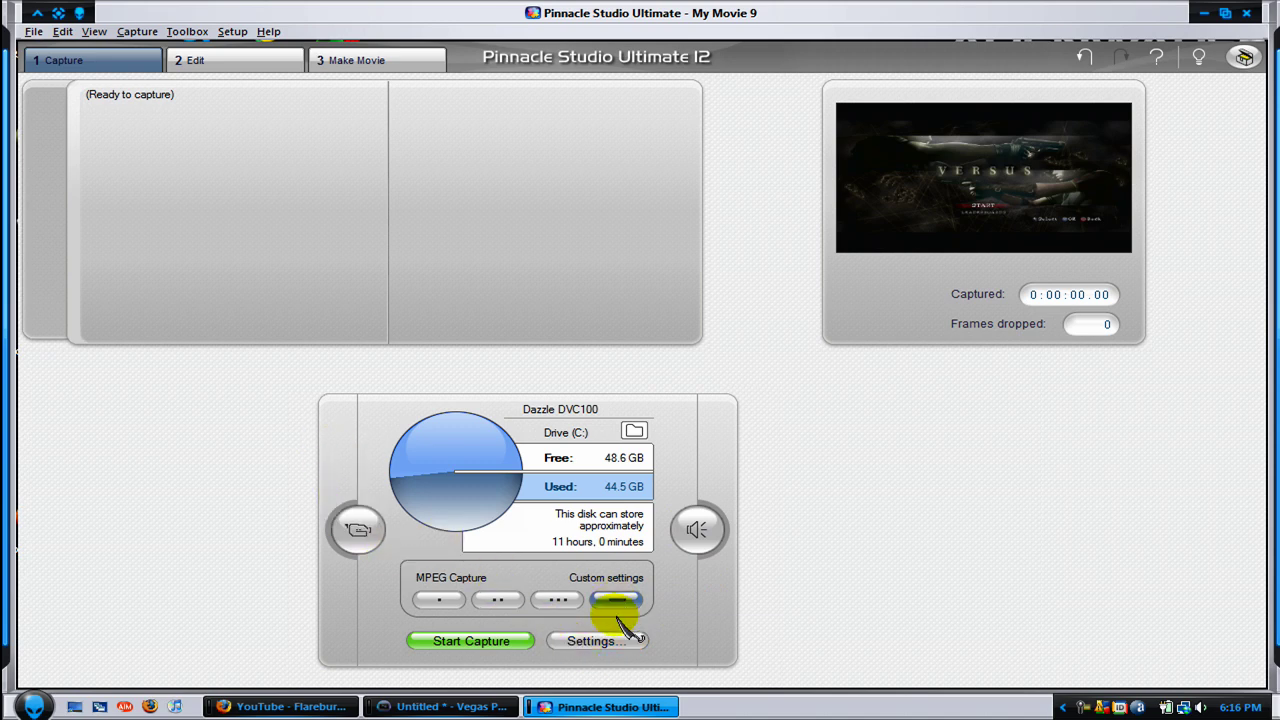
- In Setup Options, set the Dazzle DVC100 capture source to NTSC and 16:9 aspect ratio
{"action": "left_click", "coordinate": [600, 642]}
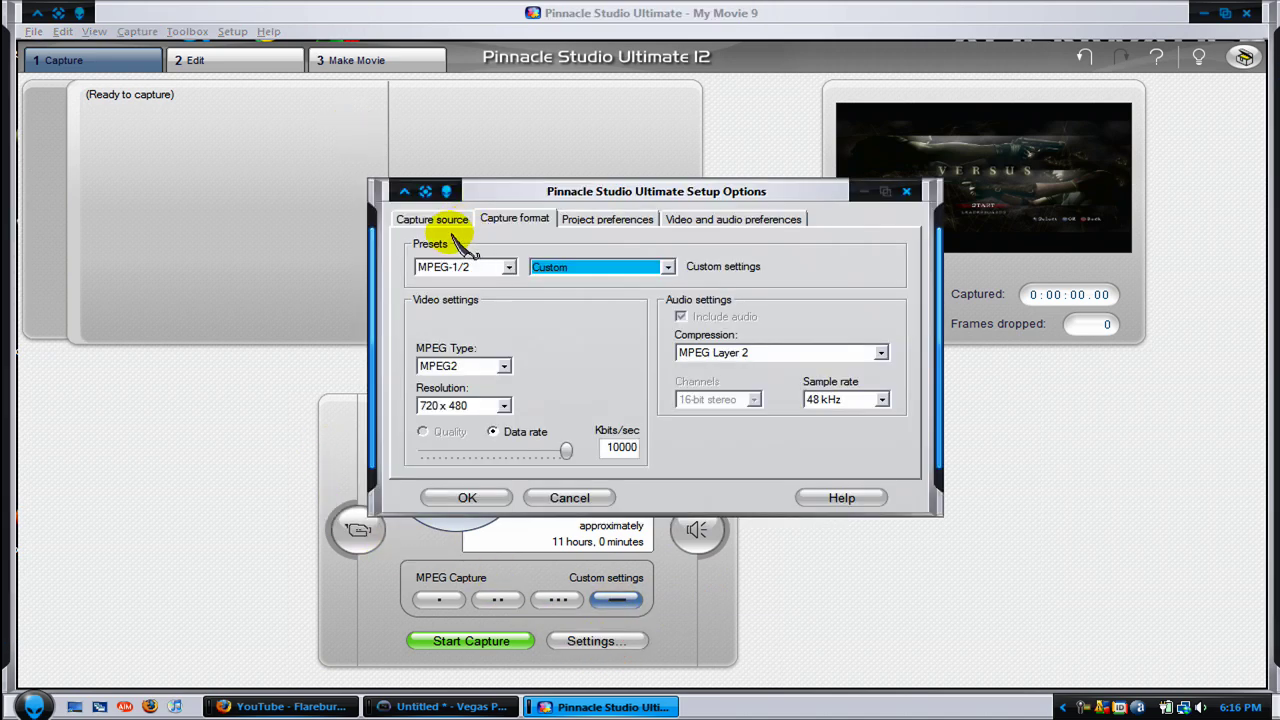
{"action": "left_click", "coordinate": [447, 220]}
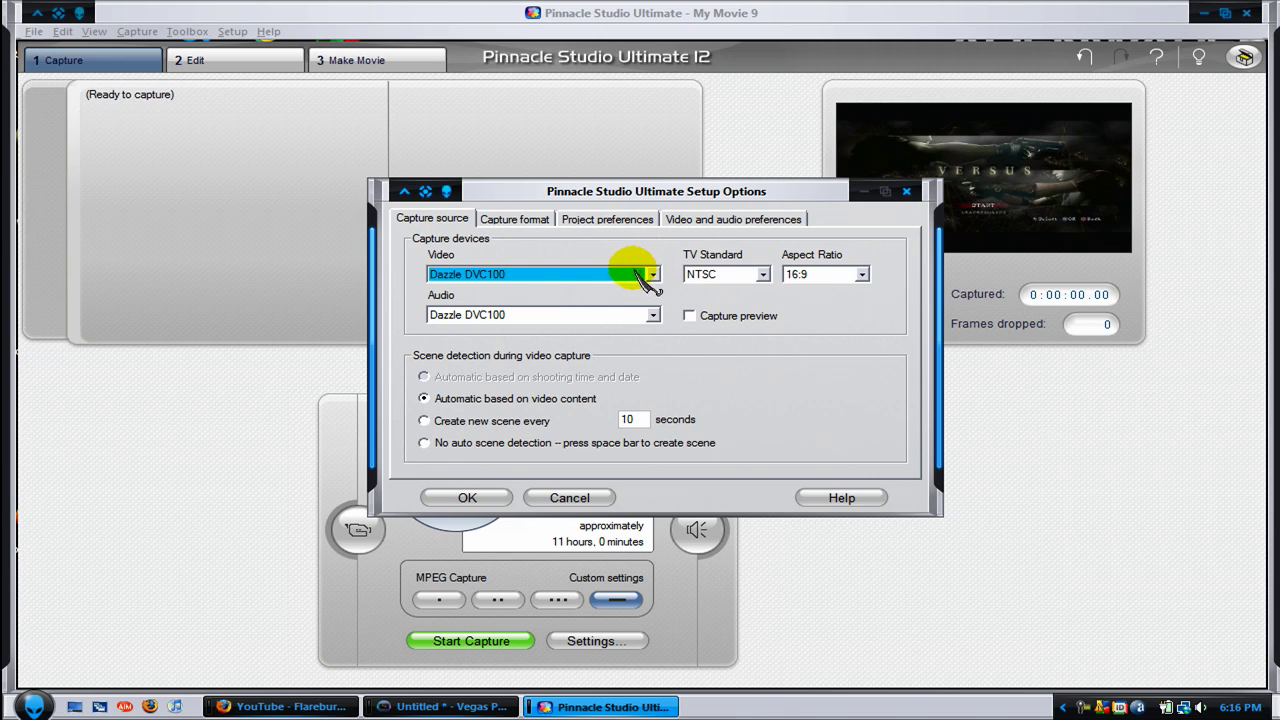
{"action": "left_click", "coordinate": [707, 276]}
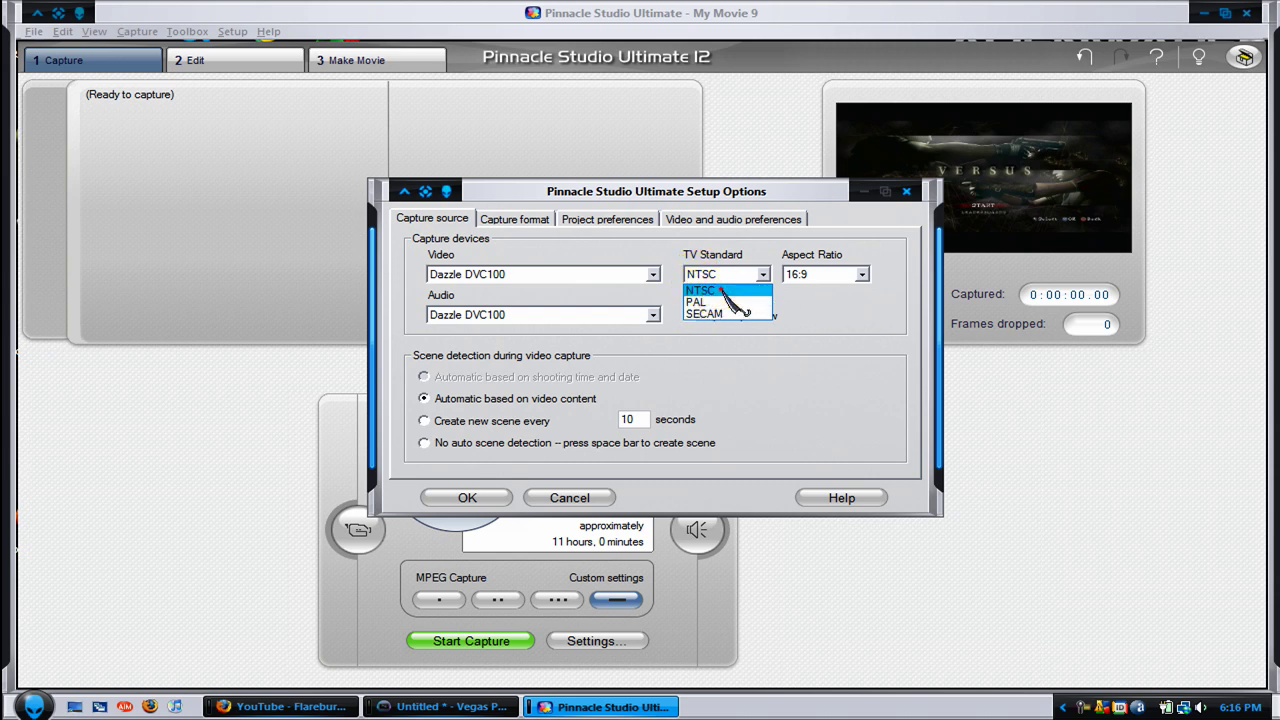
{"action": "left_click", "coordinate": [720, 289]}
{"action": "left_click", "coordinate": [836, 274]}
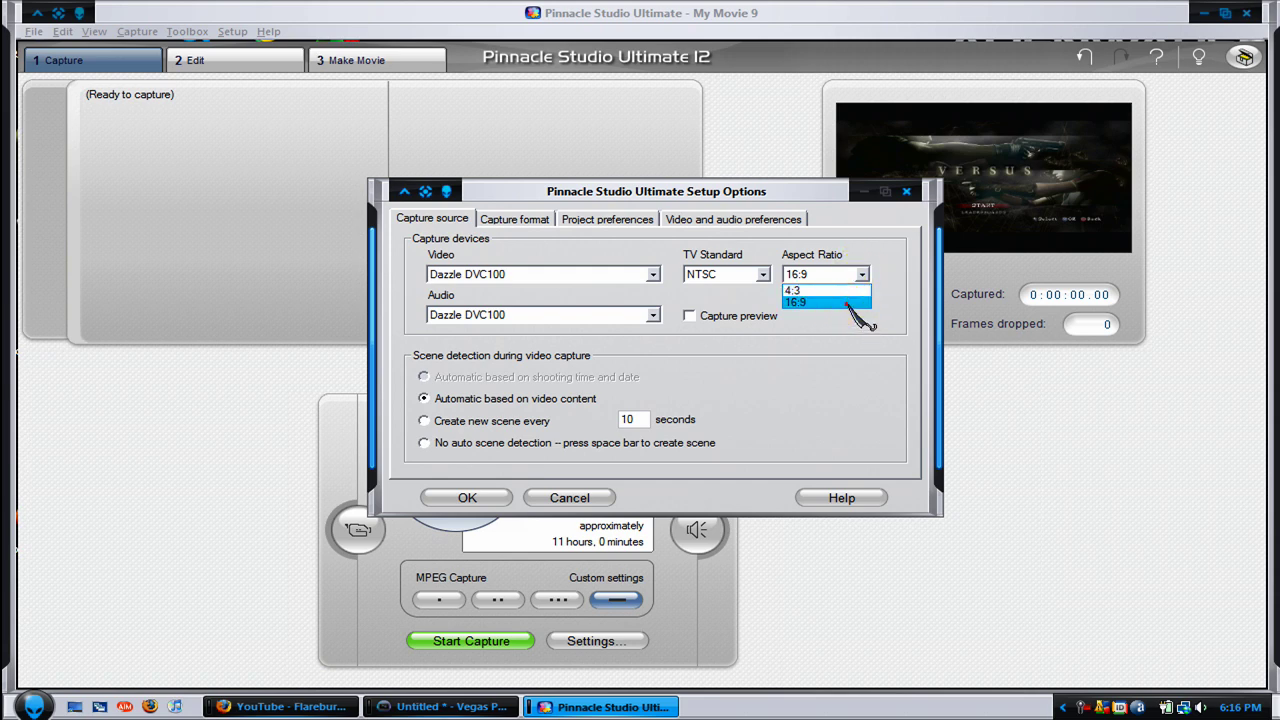
{"action": "left_click", "coordinate": [846, 302]}
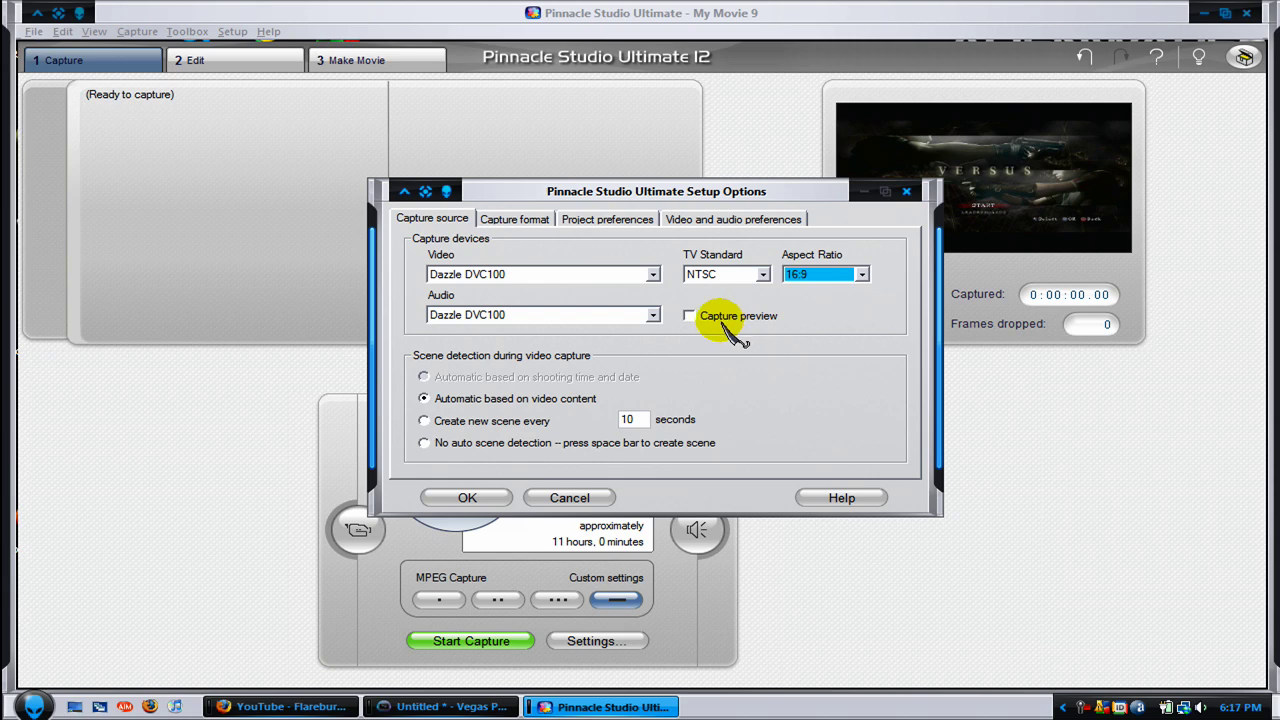
- Keep the capture format at MPEG-1/2 Custom preset, MPEG2 720 x 480, 10000 Kbits/sec
{"action": "left_click", "coordinate": [510, 223]}
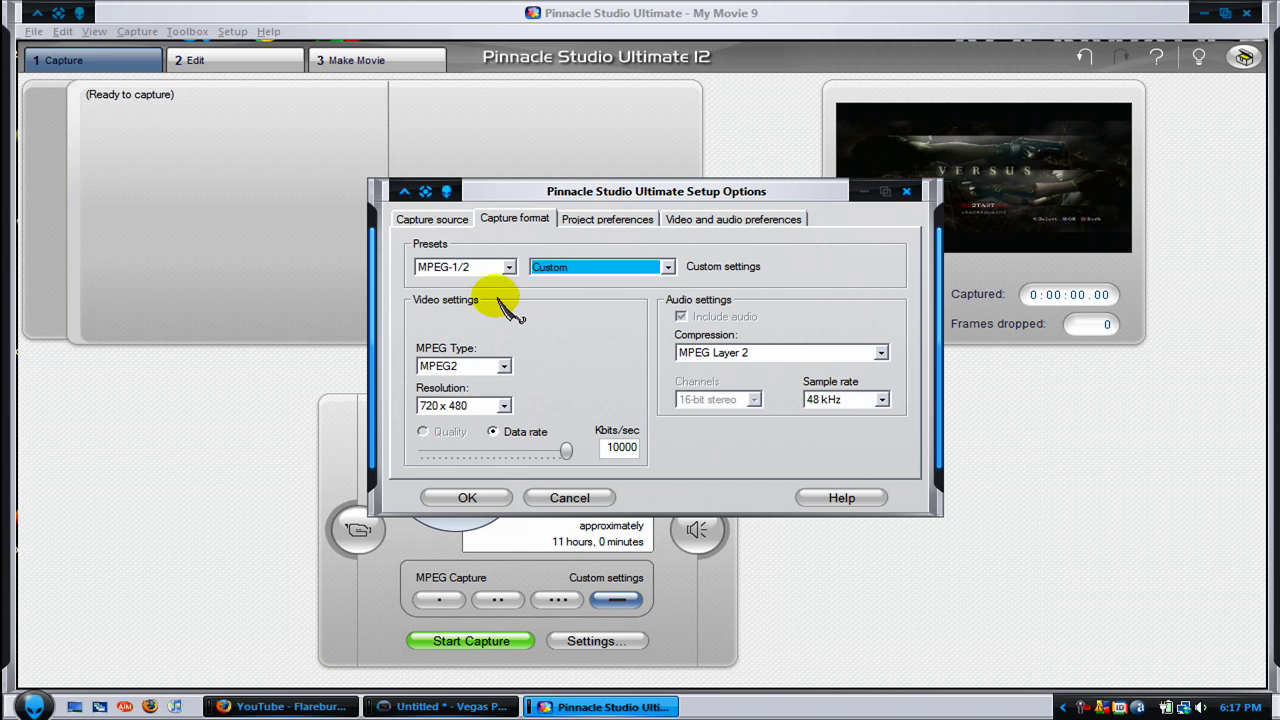
{"action": "left_click", "coordinate": [505, 270]}
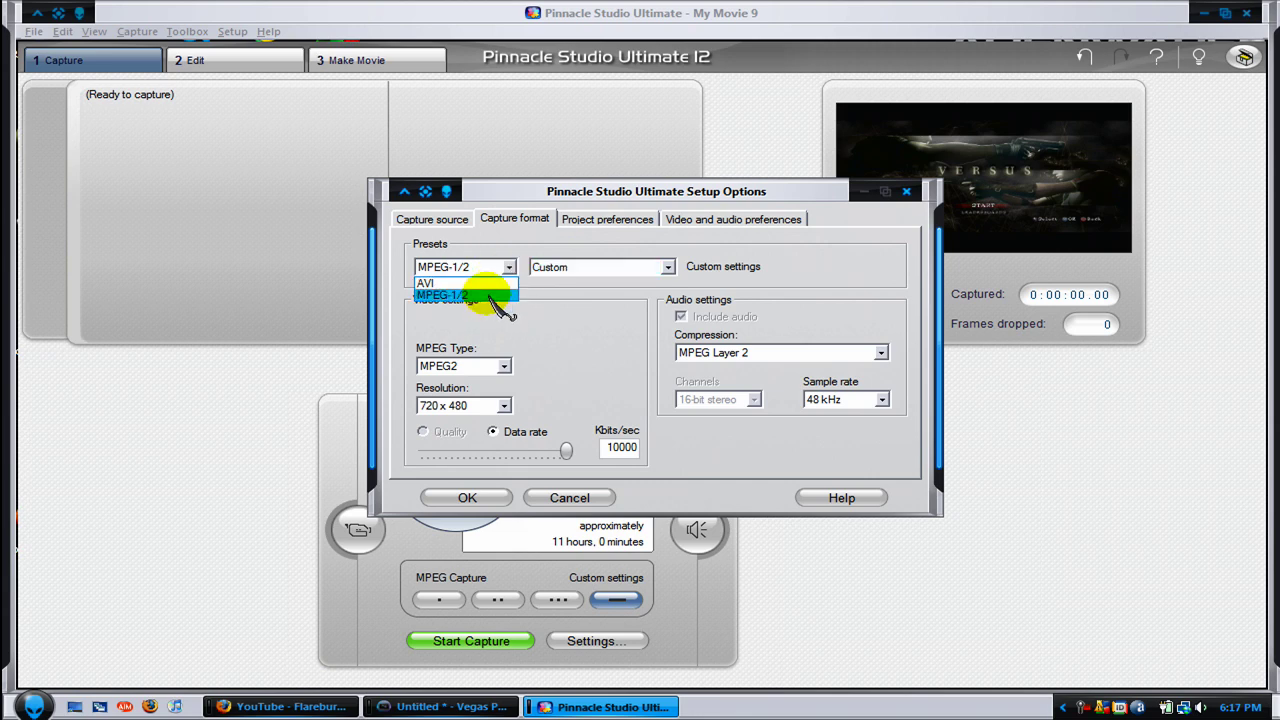
{"action": "left_click", "coordinate": [492, 296]}
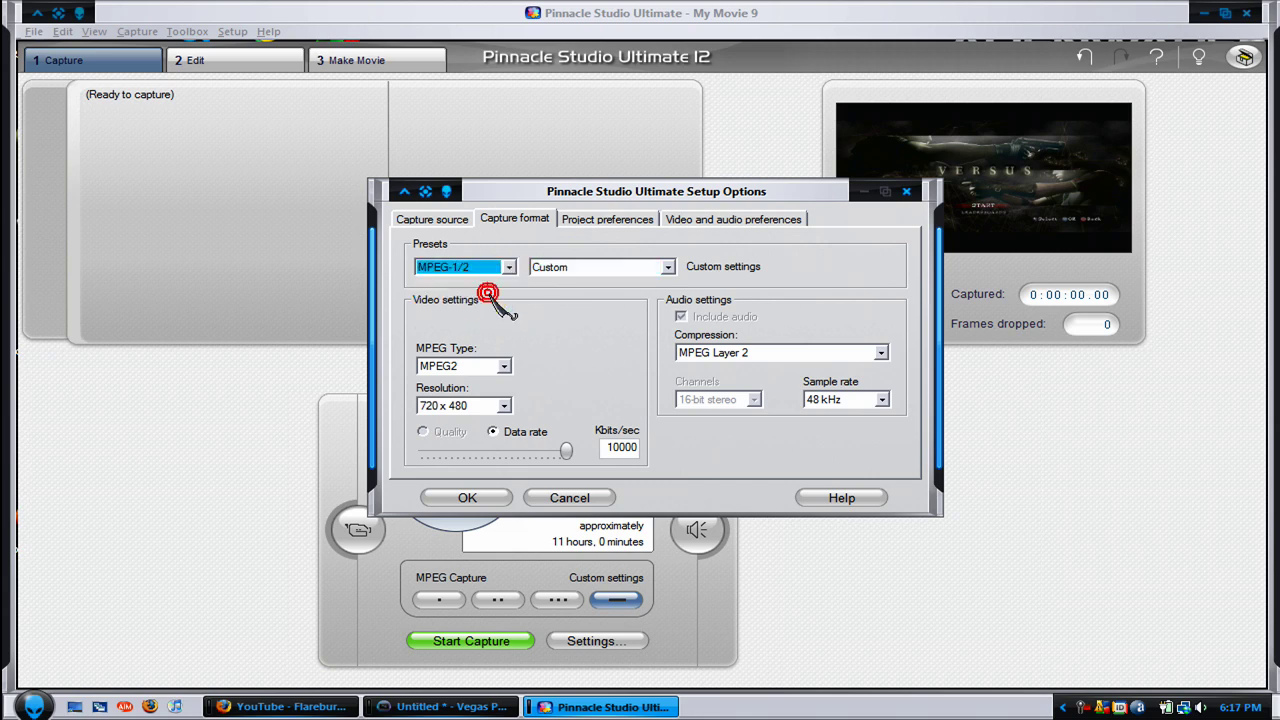
{"action": "left_click", "coordinate": [665, 267]}
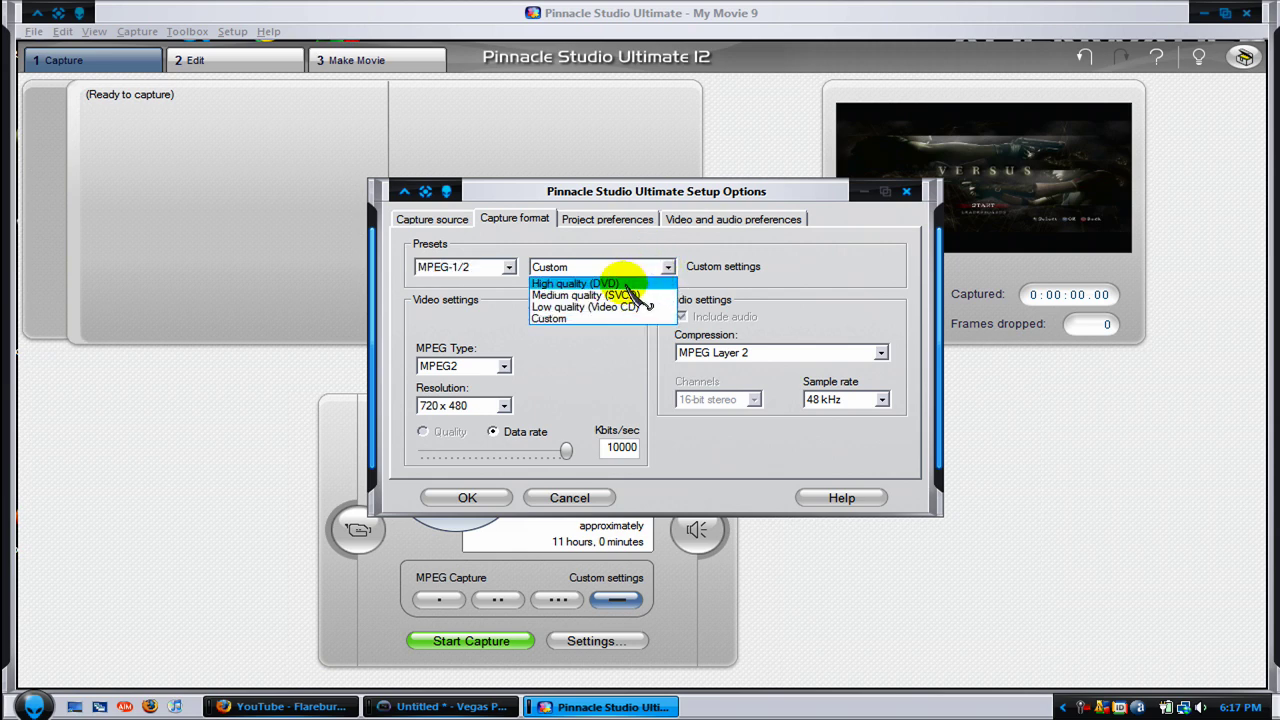
{"action": "left_click", "coordinate": [595, 318]}
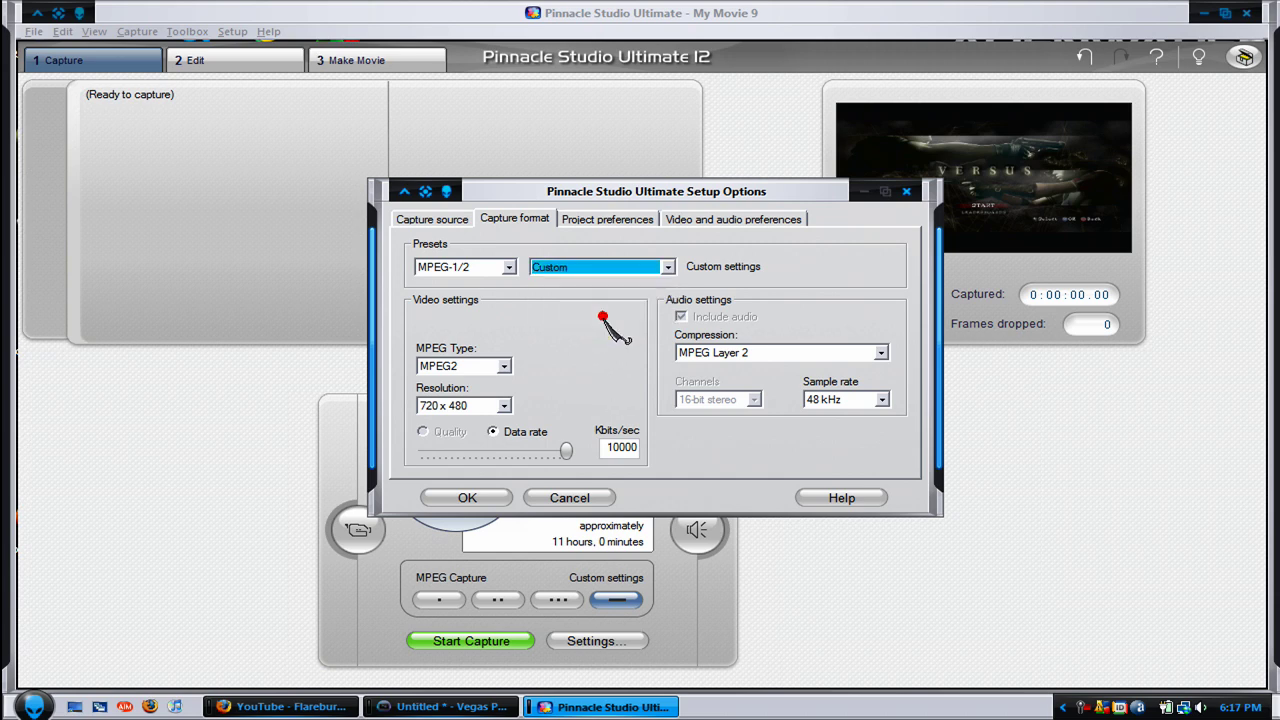
{"action": "left_click", "coordinate": [563, 451]}
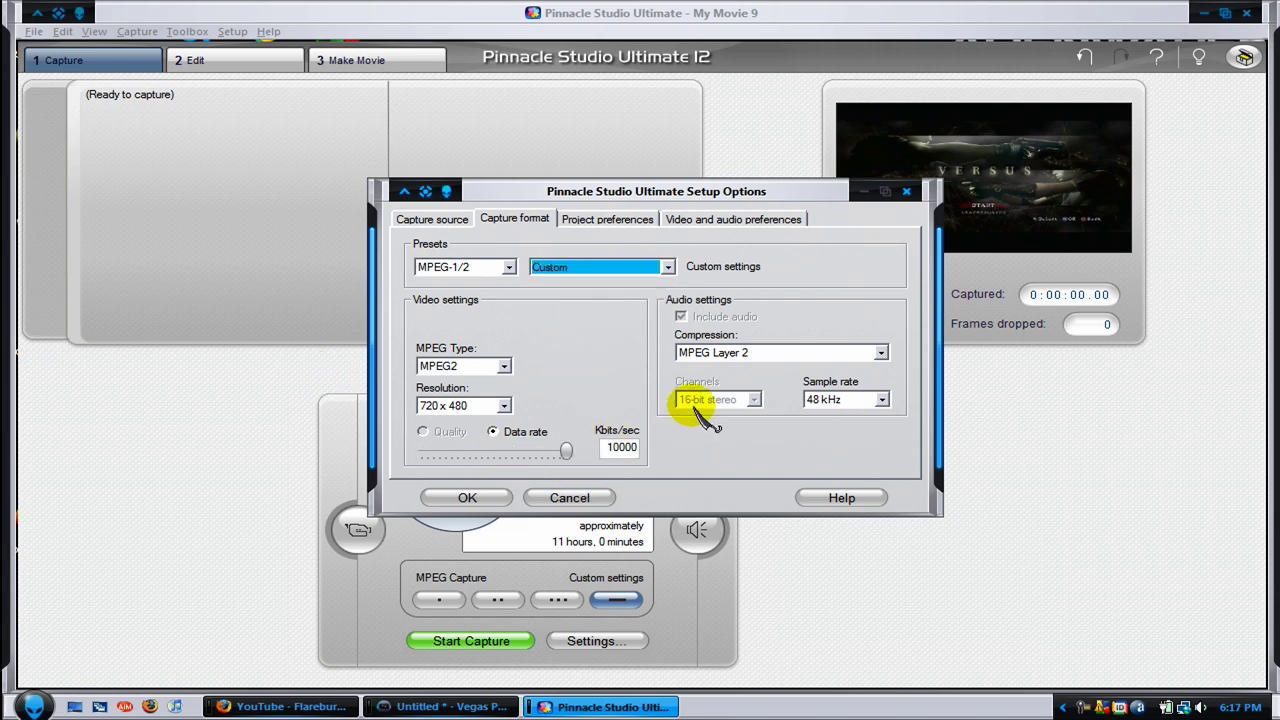
- Set 'Use this format for new projects' to HD 1280x720/30p and confirm the setup options
{"action": "left_click", "coordinate": [735, 222]}
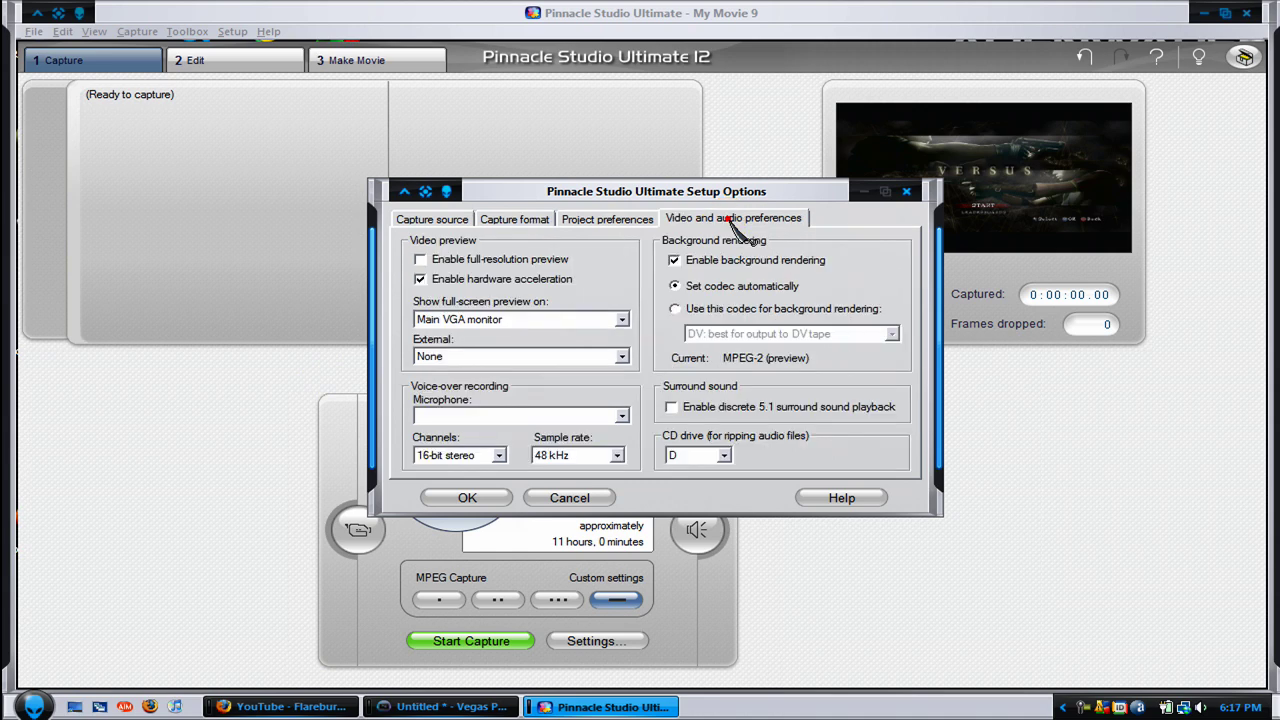
{"action": "left_click", "coordinate": [640, 218]}
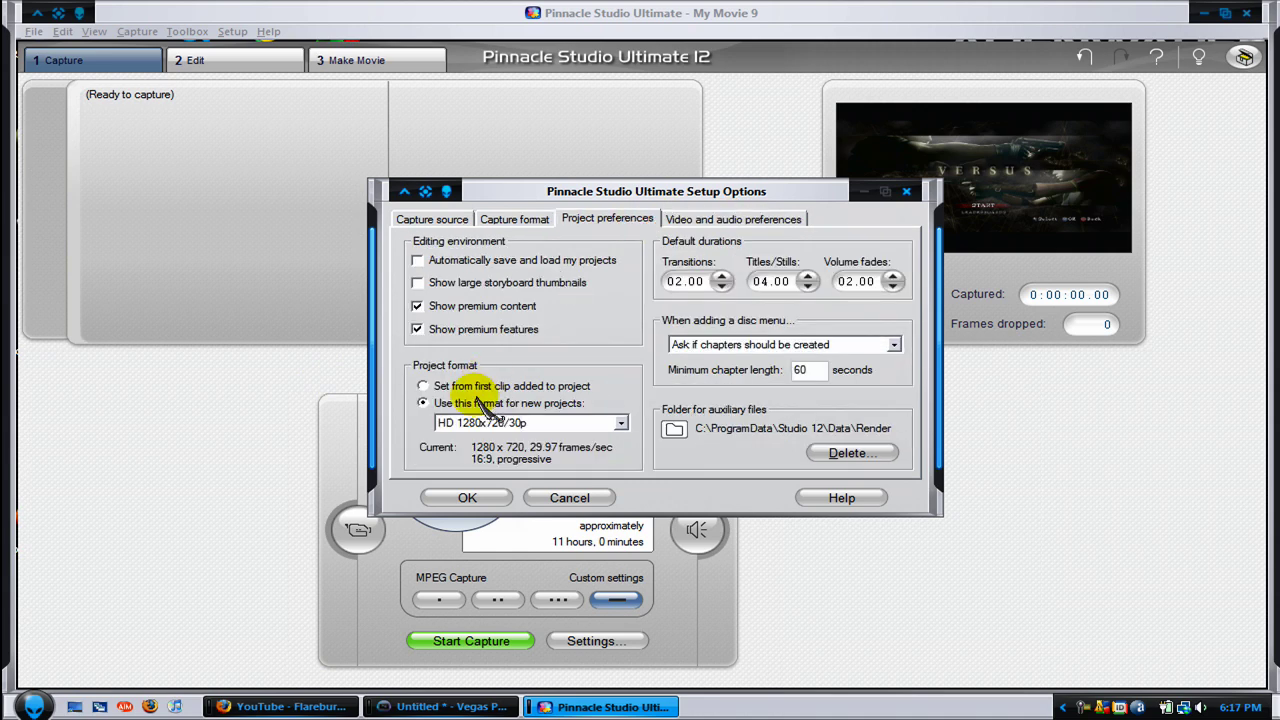
{"action": "left_click", "coordinate": [424, 386]}
{"action": "left_click", "coordinate": [423, 403]}
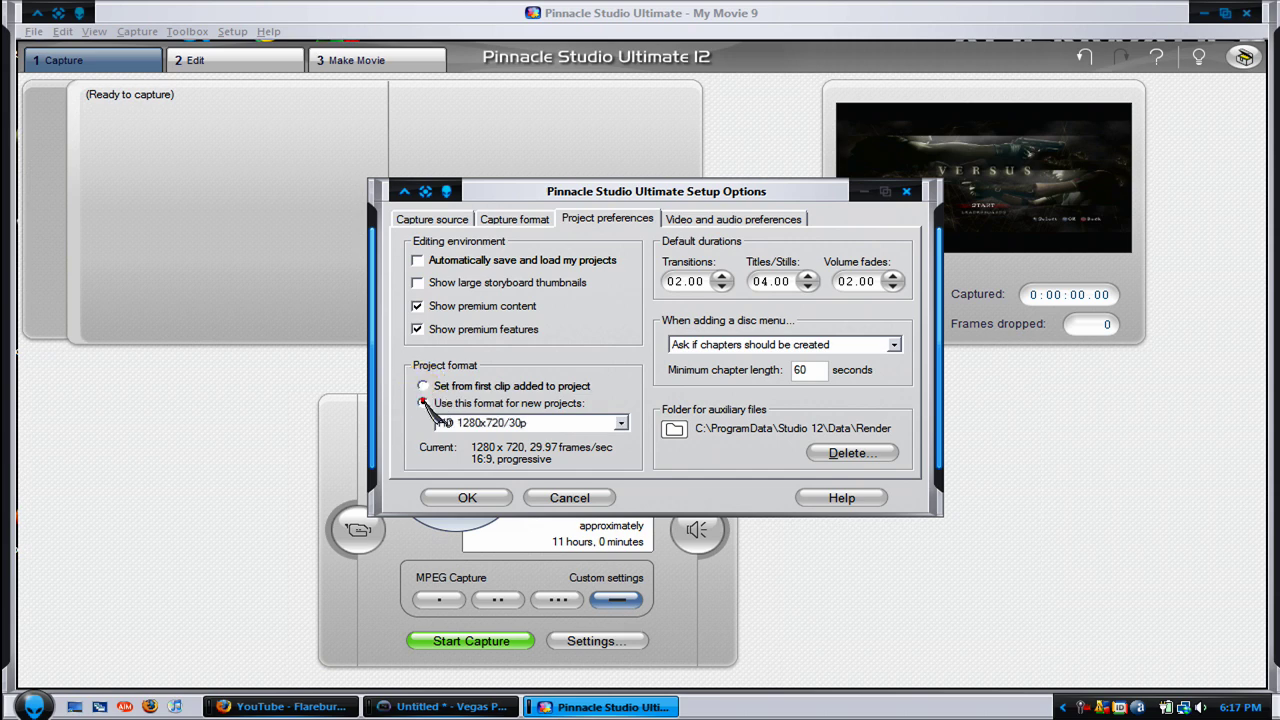
{"action": "left_click", "coordinate": [603, 424]}
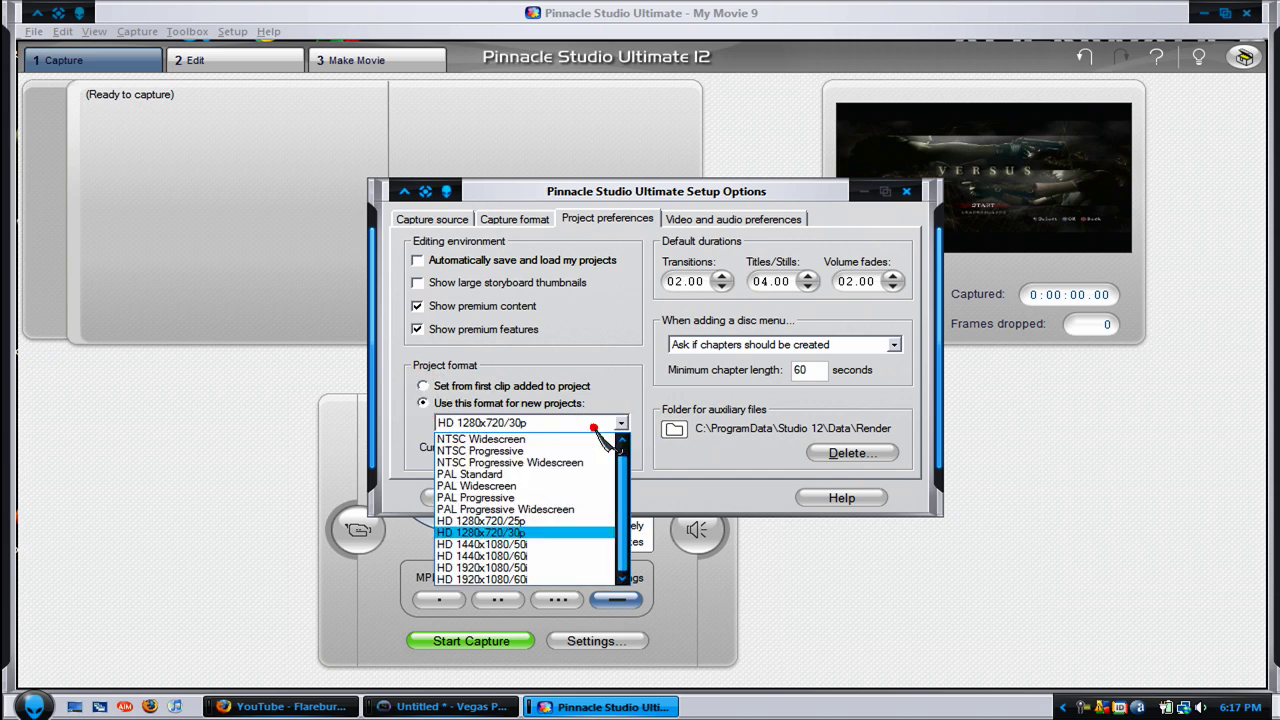
{"action": "left_click", "coordinate": [558, 535]}
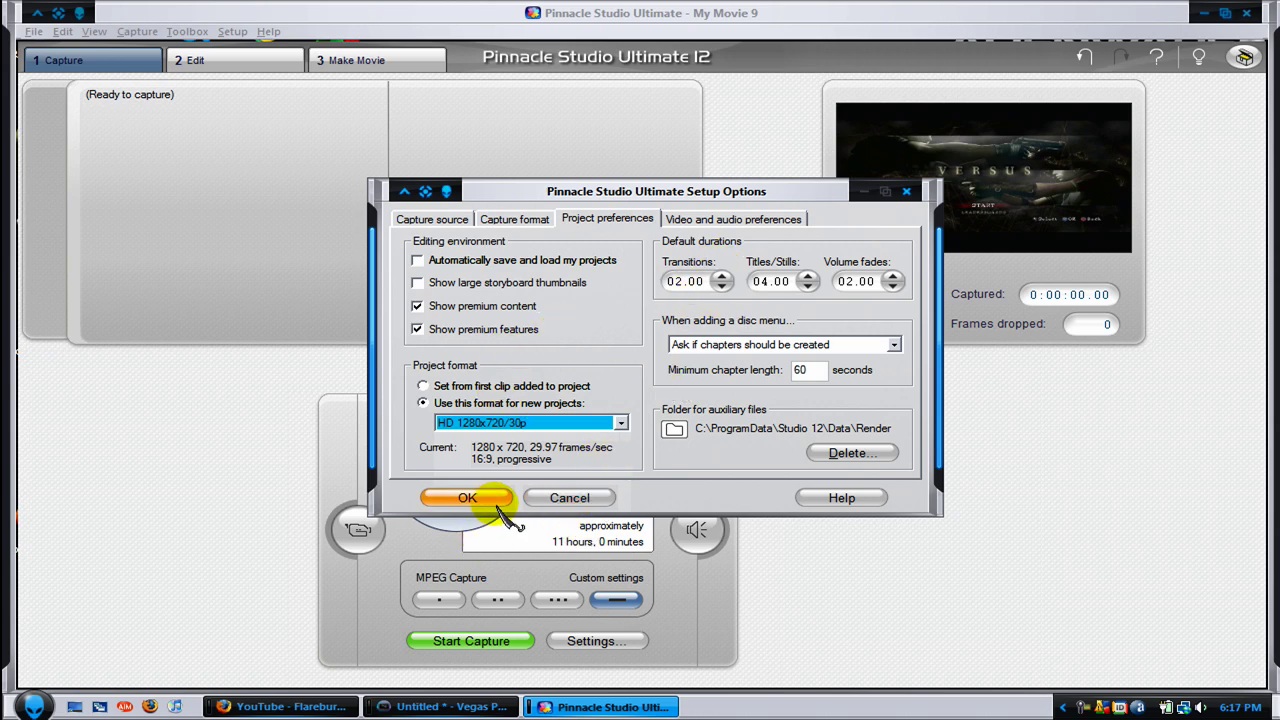
{"action": "left_click", "coordinate": [468, 495]}
- Dismiss the warning, then review and close the video input and audio capture panels
{"action": "left_click", "coordinate": [627, 411]}
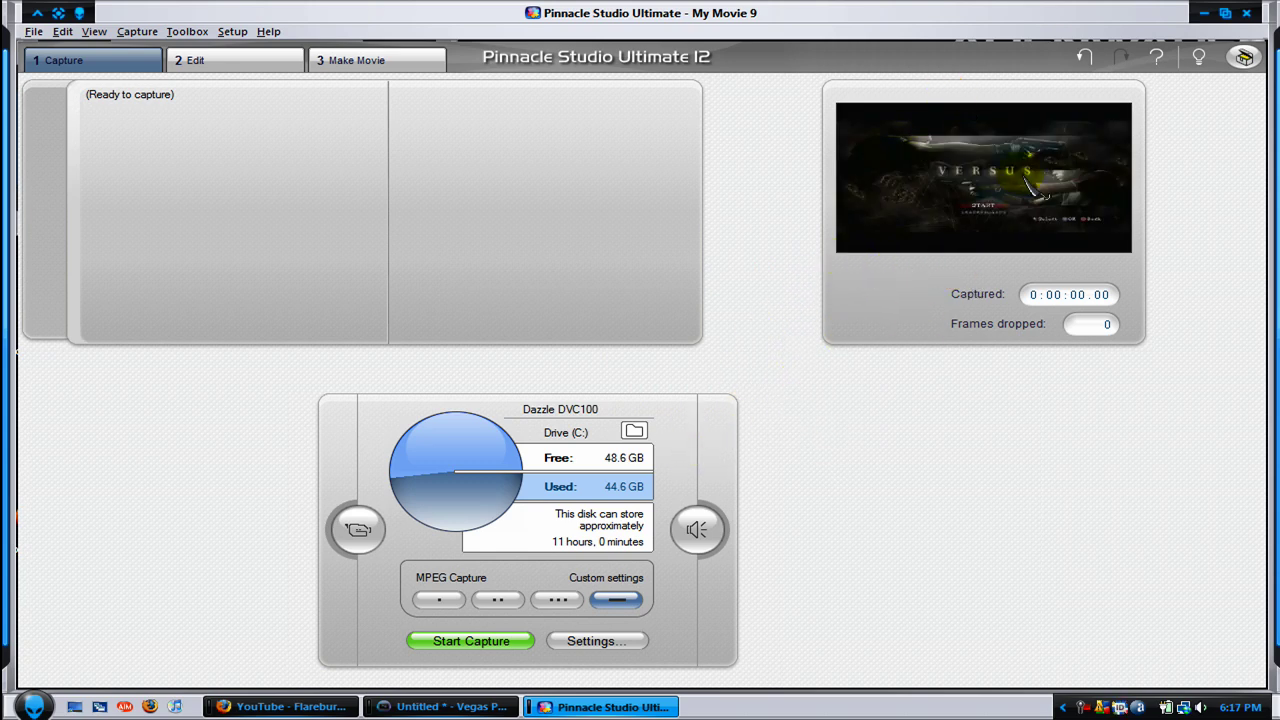
{"action": "left_click", "coordinate": [378, 538]}
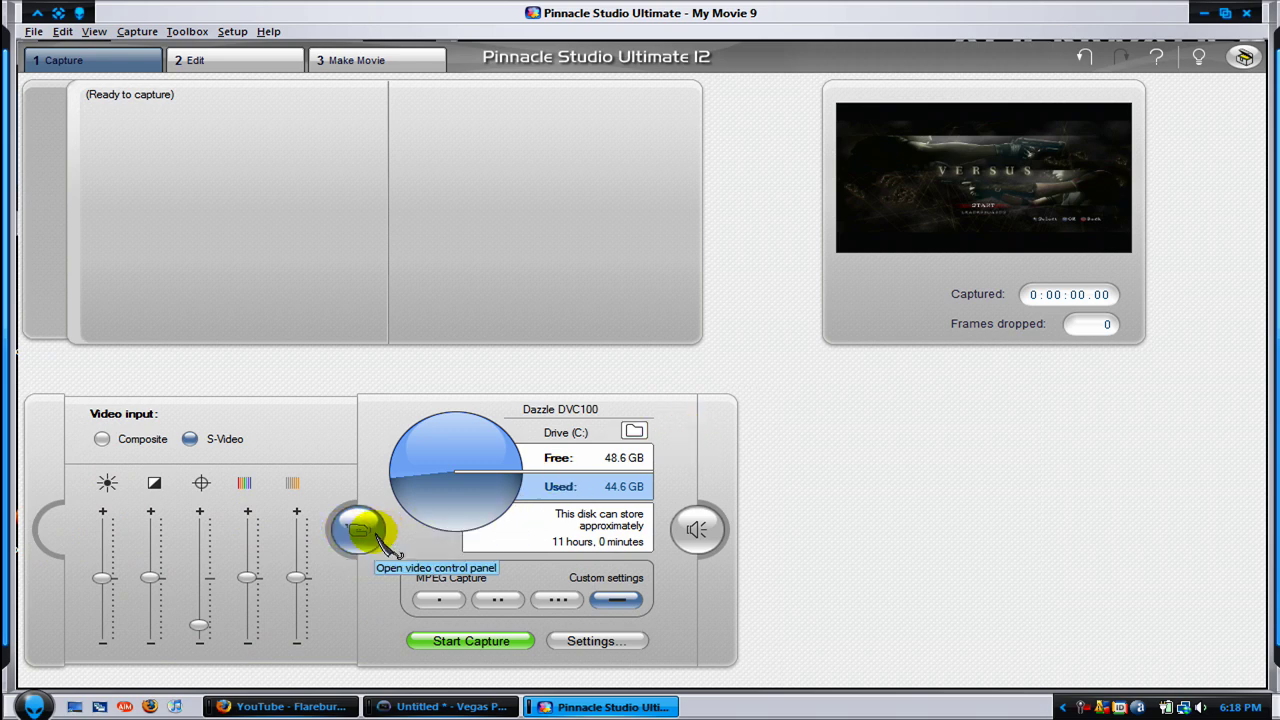
{"action": "left_click", "coordinate": [381, 539]}
{"action": "left_click", "coordinate": [697, 528]}
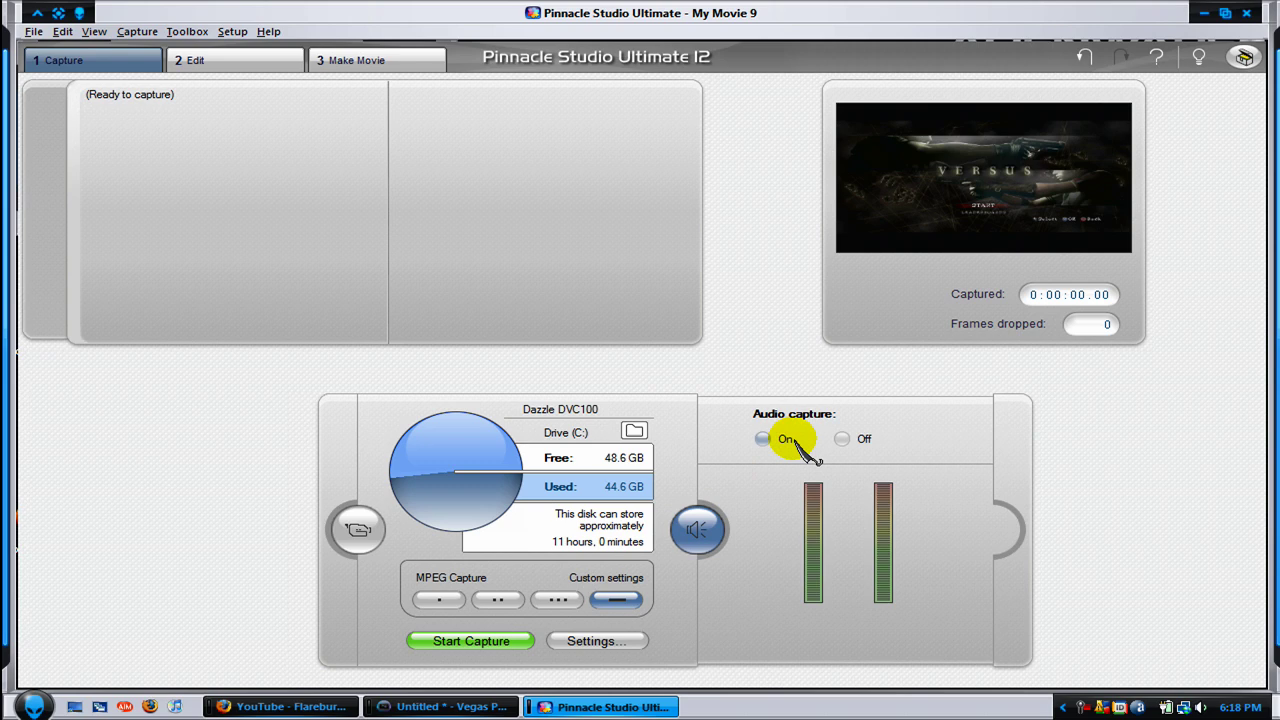
{"action": "left_click", "coordinate": [686, 513]}
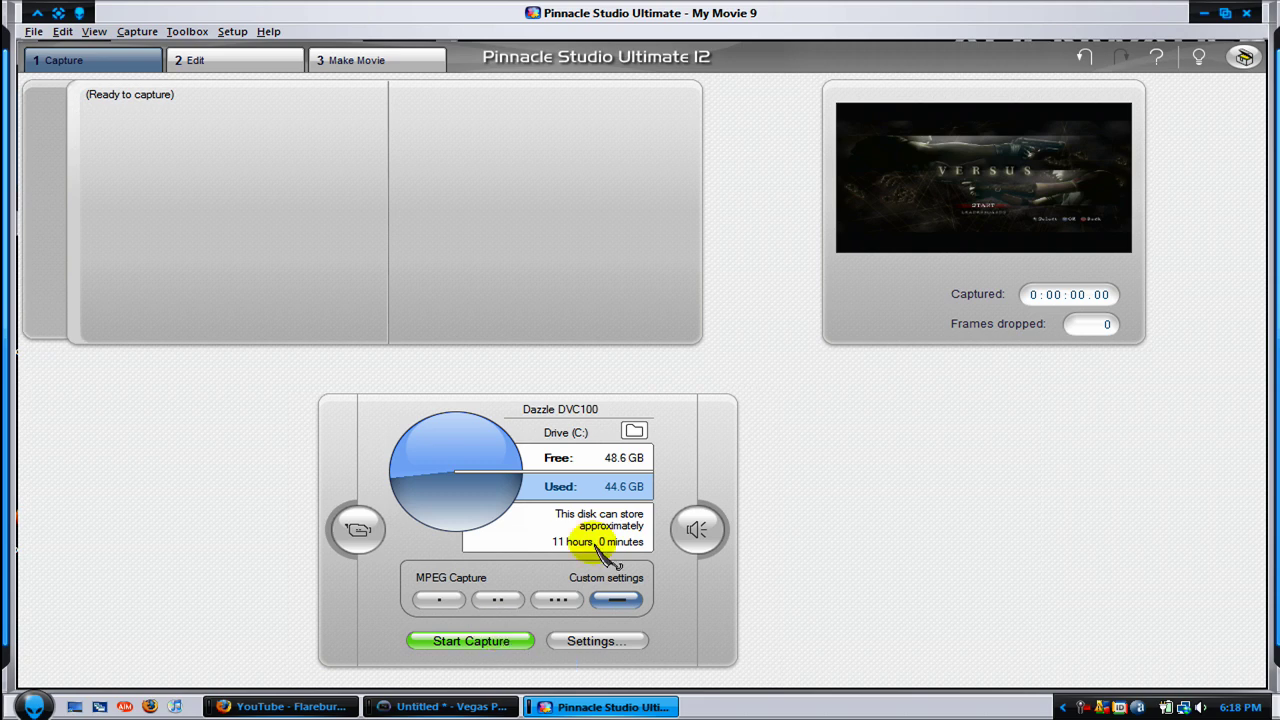
- Switch to Vegas Pro and drag Video 1.mpg from Project Media onto the timeline
{"action": "left_click", "coordinate": [1203, 13]}
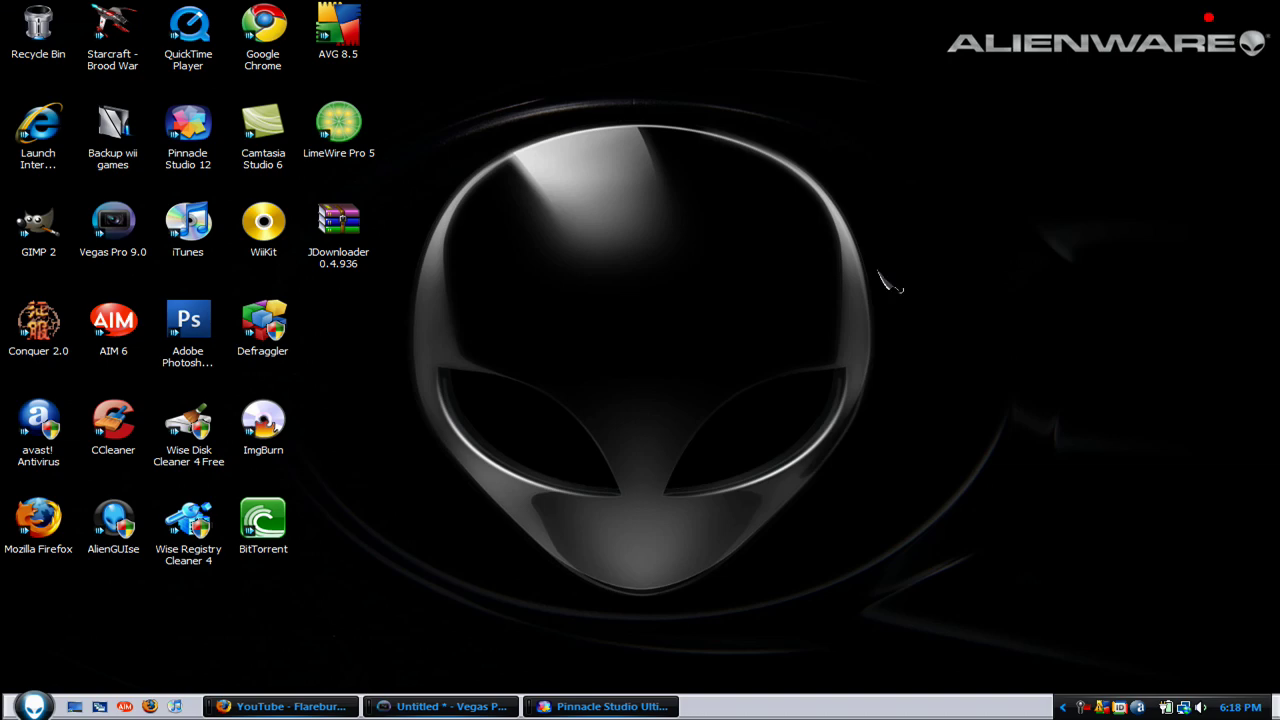
{"action": "left_click", "coordinate": [440, 705]}
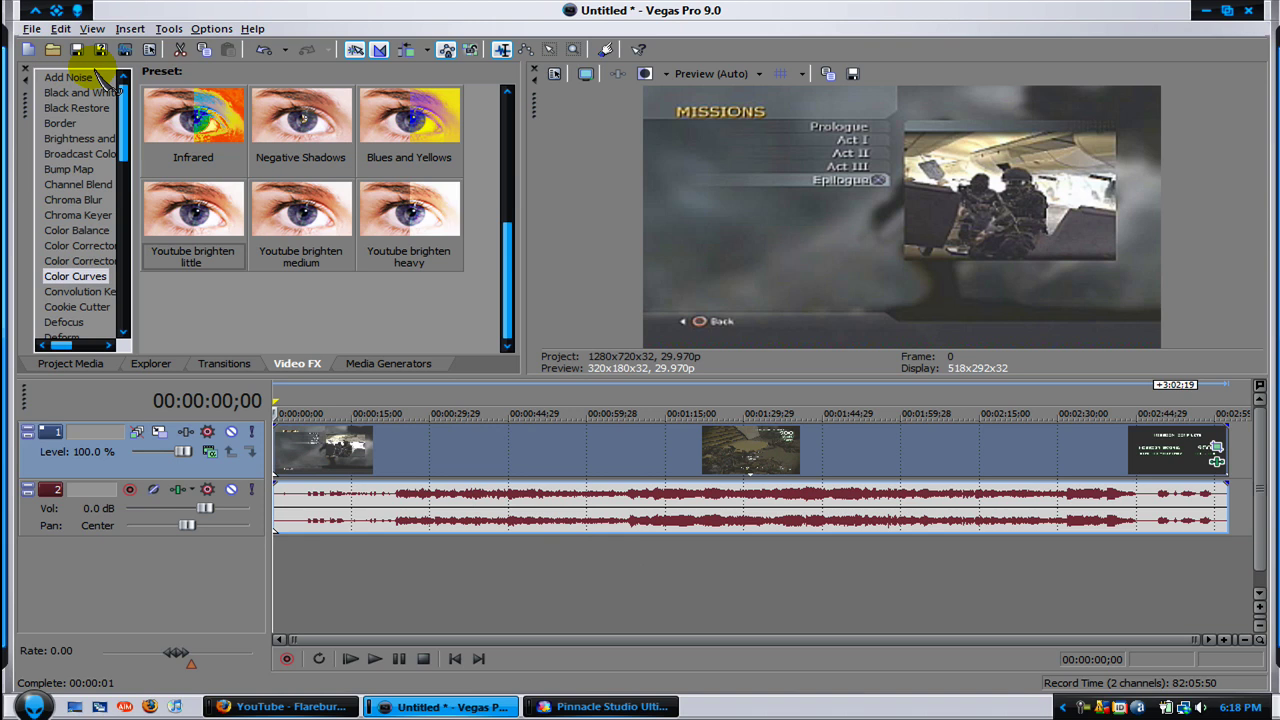
{"action": "left_click", "coordinate": [72, 364]}
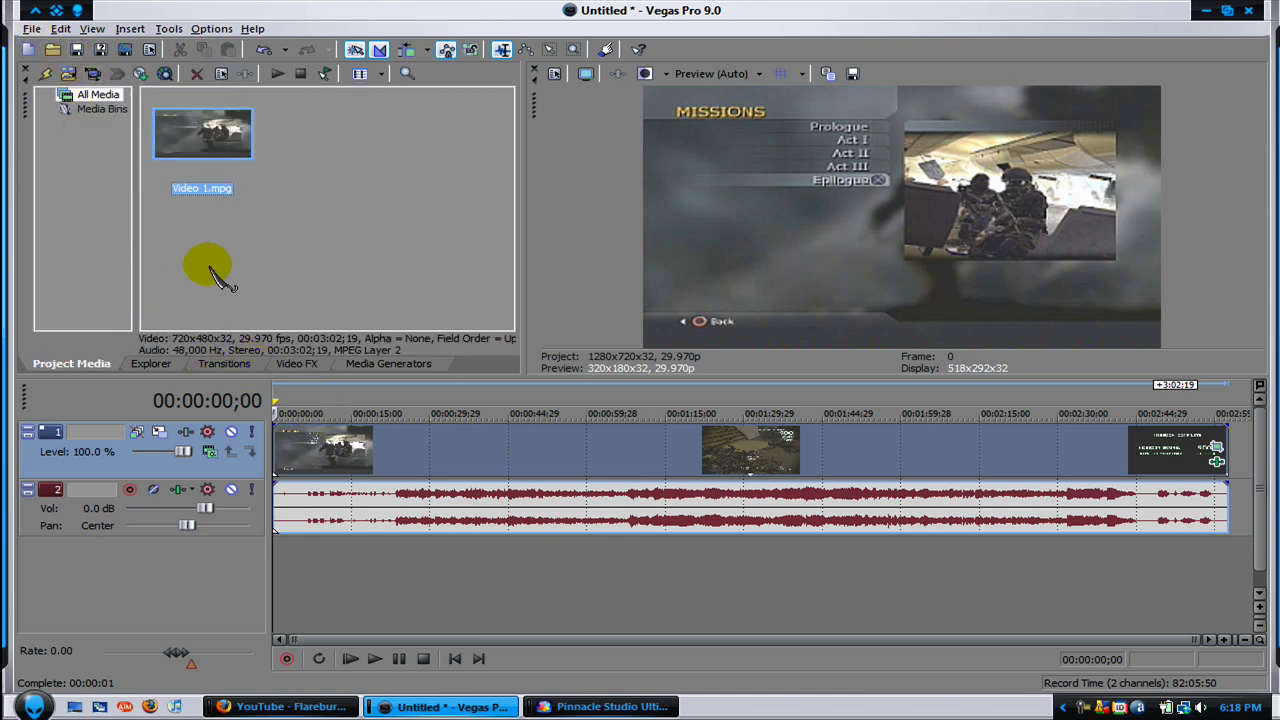
{"action": "left_click_drag", "start_coordinate": [210, 150], "coordinate": [286, 518]}
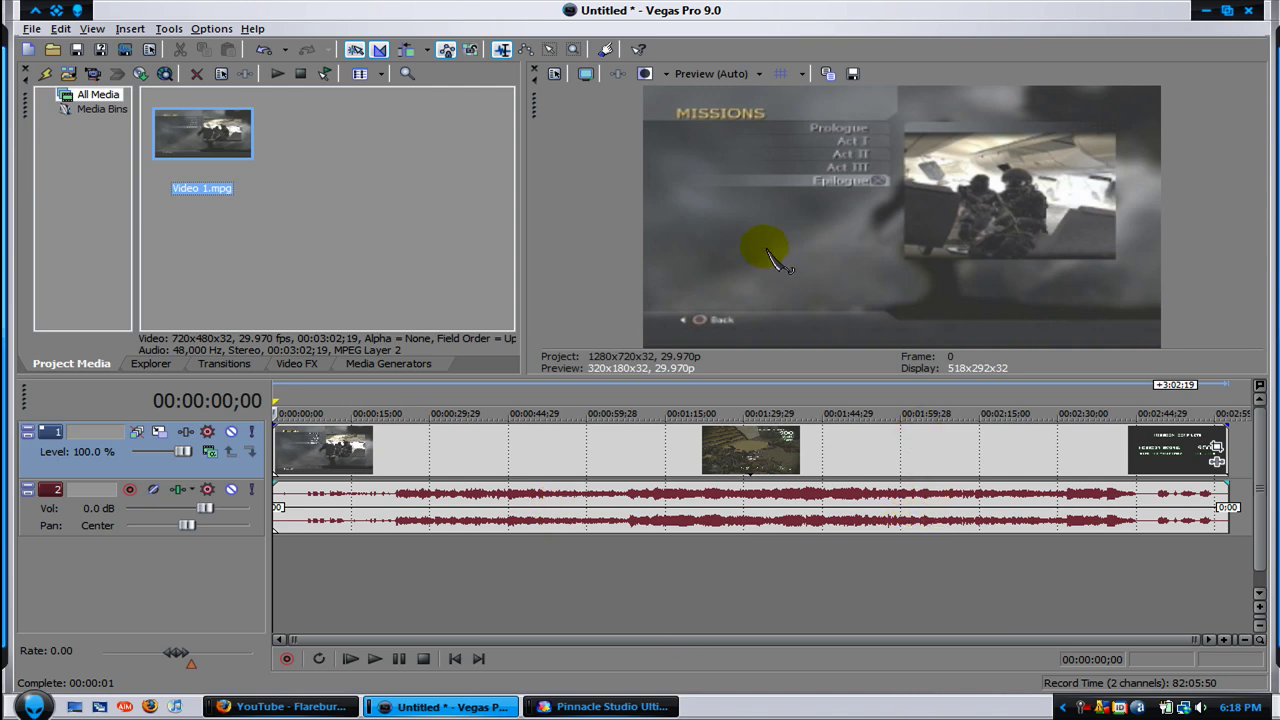
- Apply the HDV 720-30p template (1280x720, 29.970 fps) in Project Properties
{"action": "left_click", "coordinate": [554, 73]}
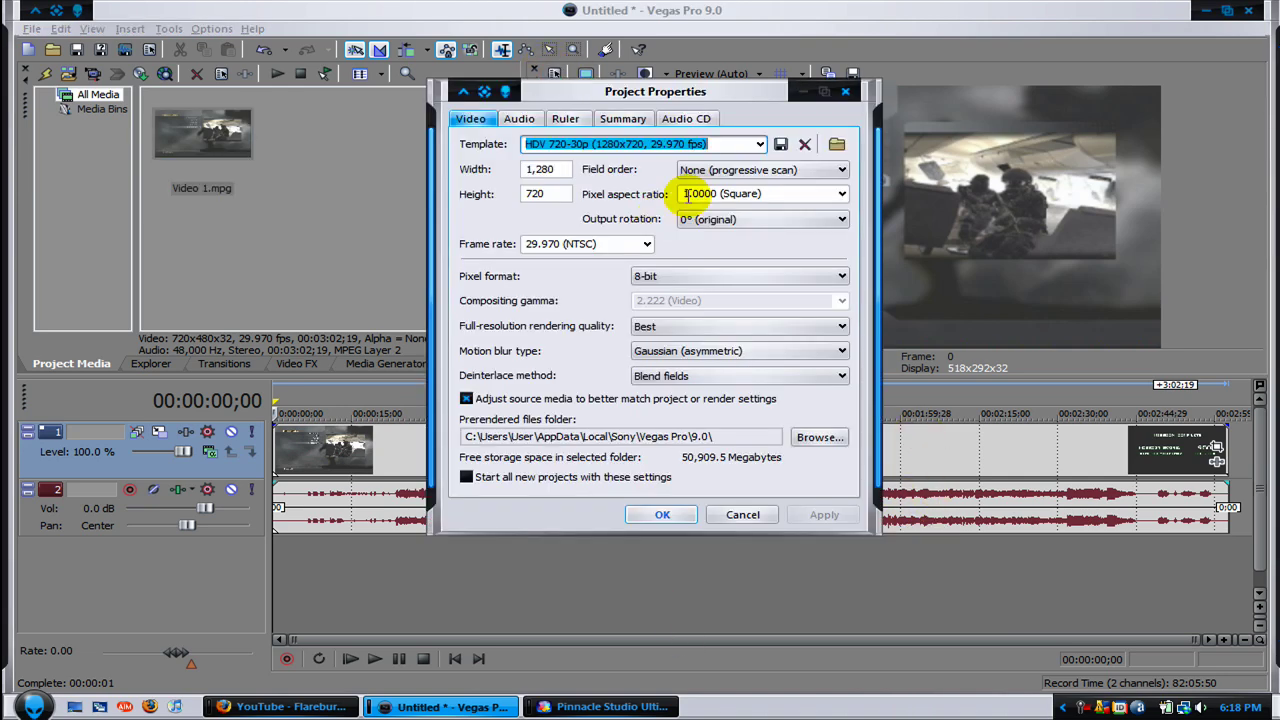
{"action": "left_click", "coordinate": [759, 145]}
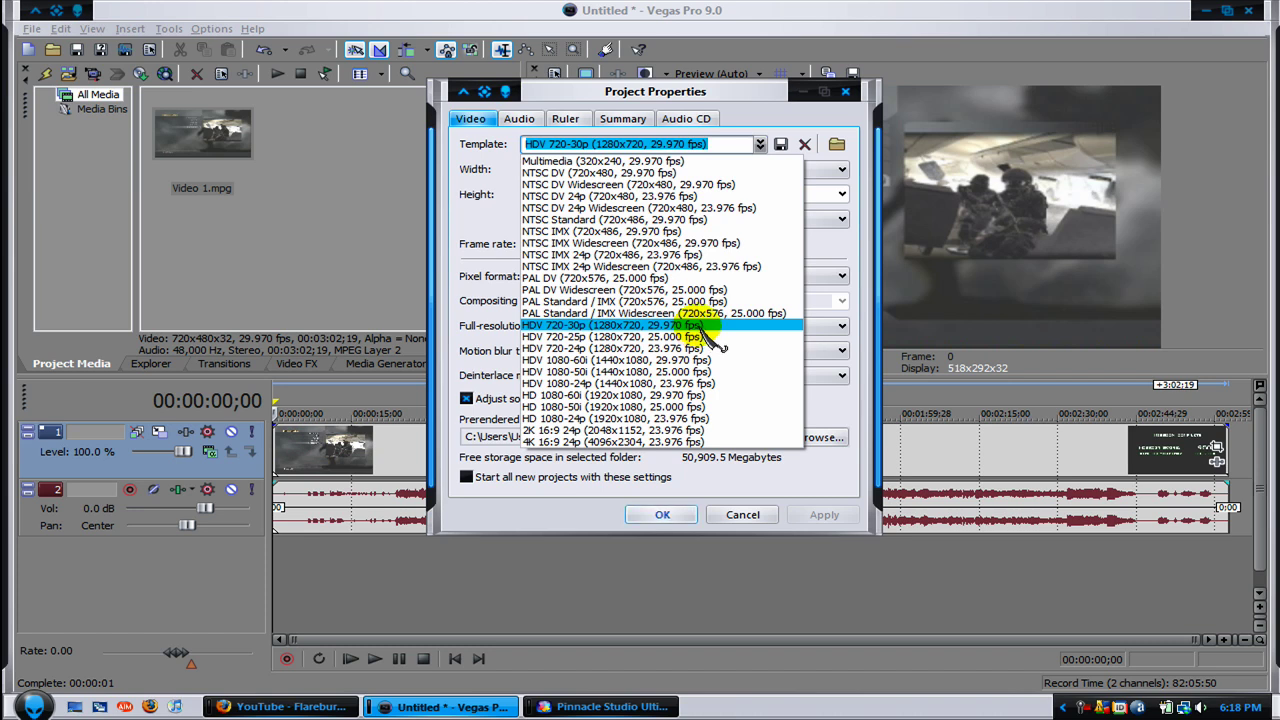
{"action": "left_click", "coordinate": [704, 328]}
{"action": "left_click", "coordinate": [808, 512]}
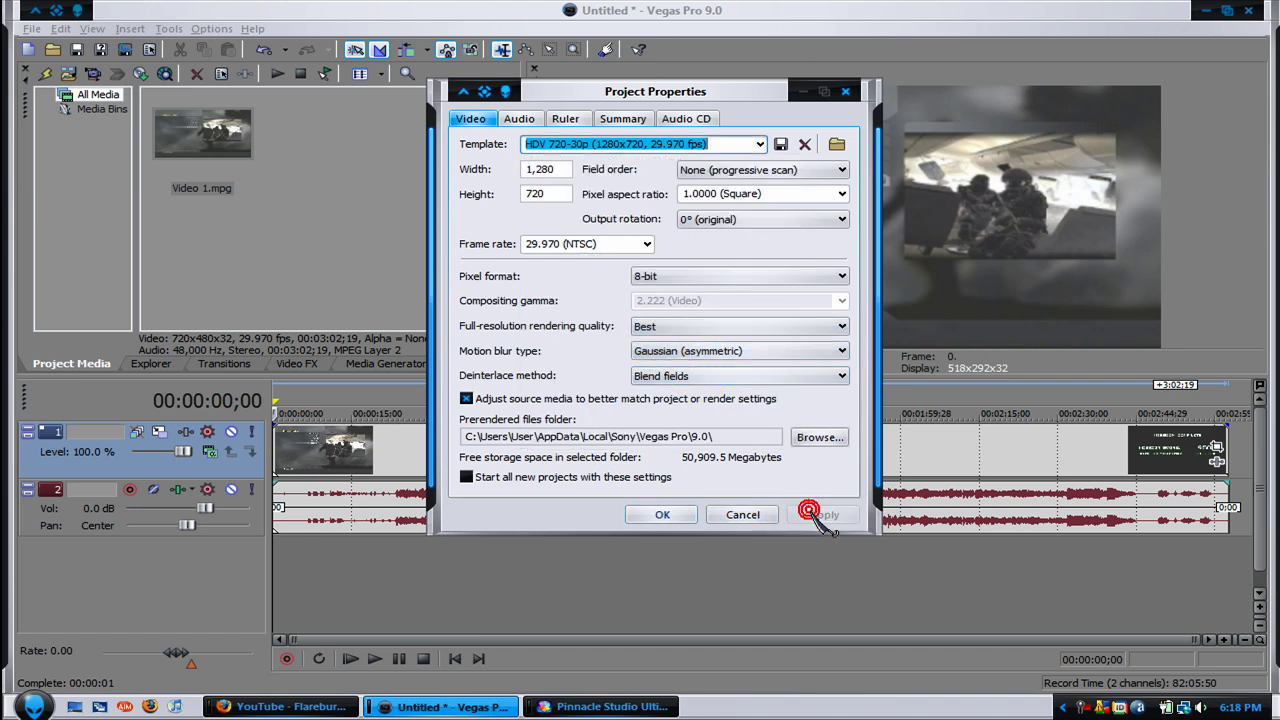
{"action": "left_click", "coordinate": [662, 514]}
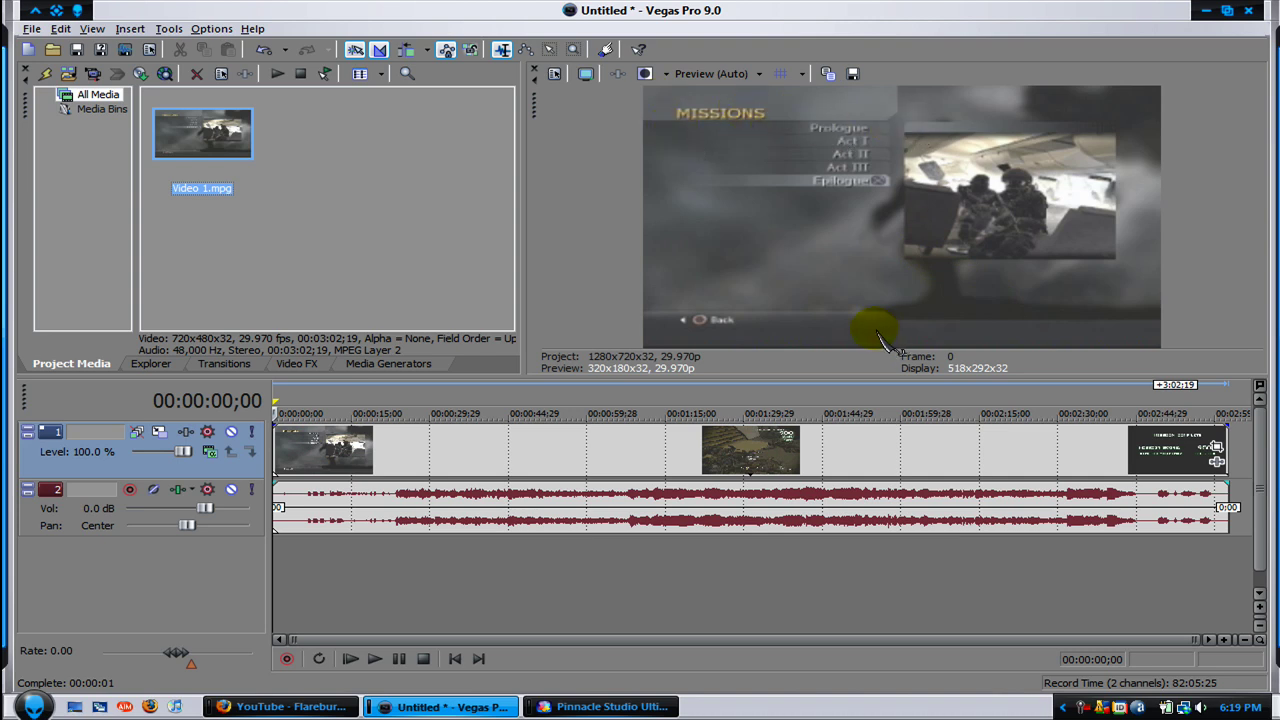
- Uncheck Maintain Aspect Ratio under Switches for the Video 1.mpg event
{"action": "right_click", "coordinate": [491, 449]}
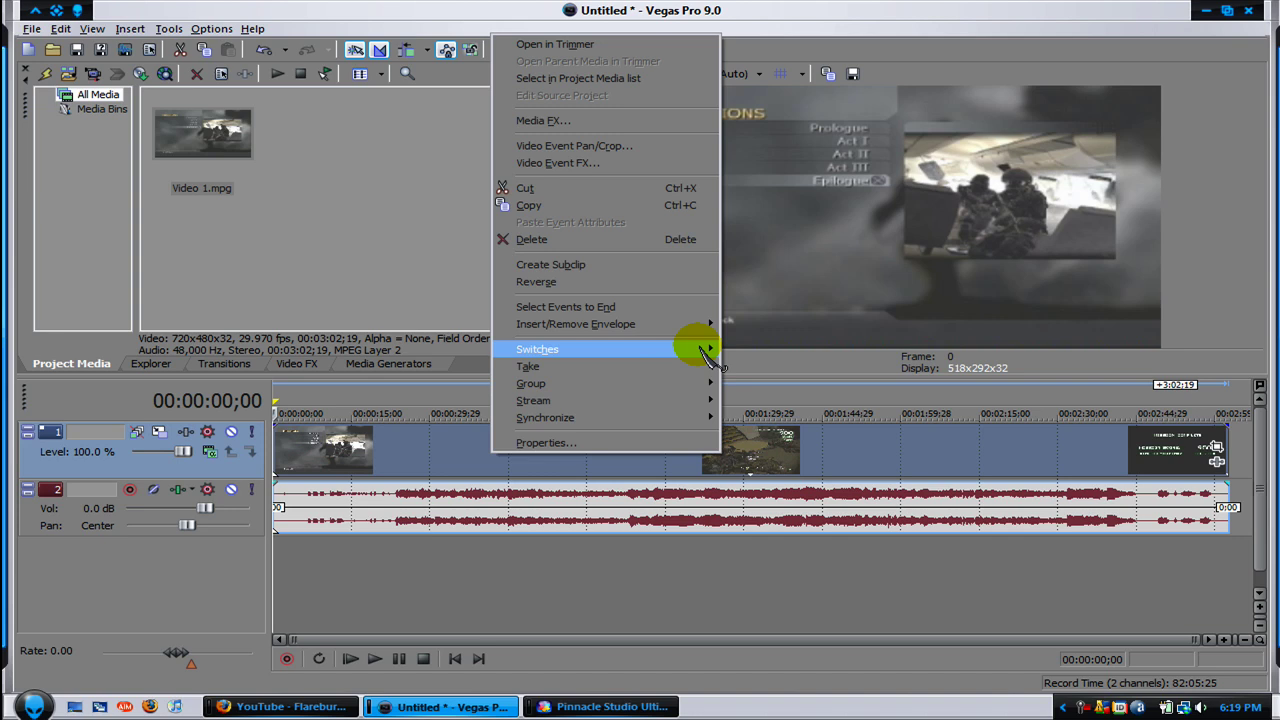
{"action": "mouse_move", "coordinate": [700, 349]}
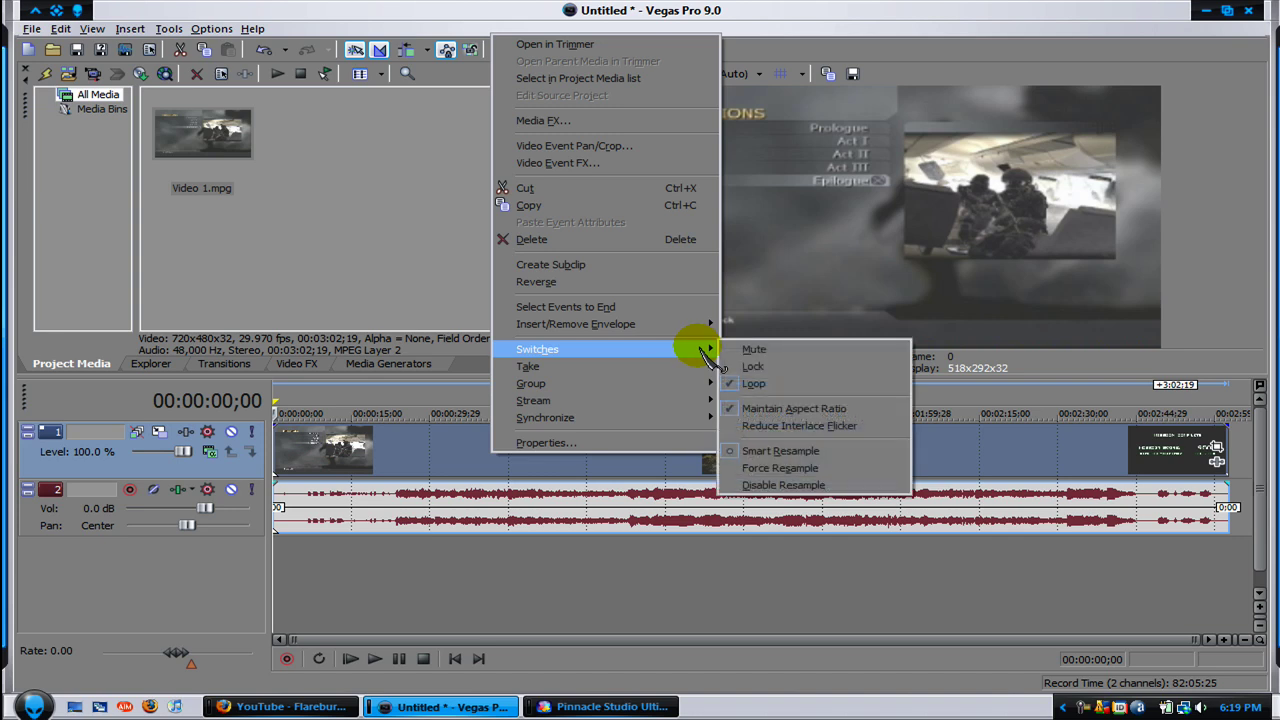
{"action": "left_click", "coordinate": [760, 409]}
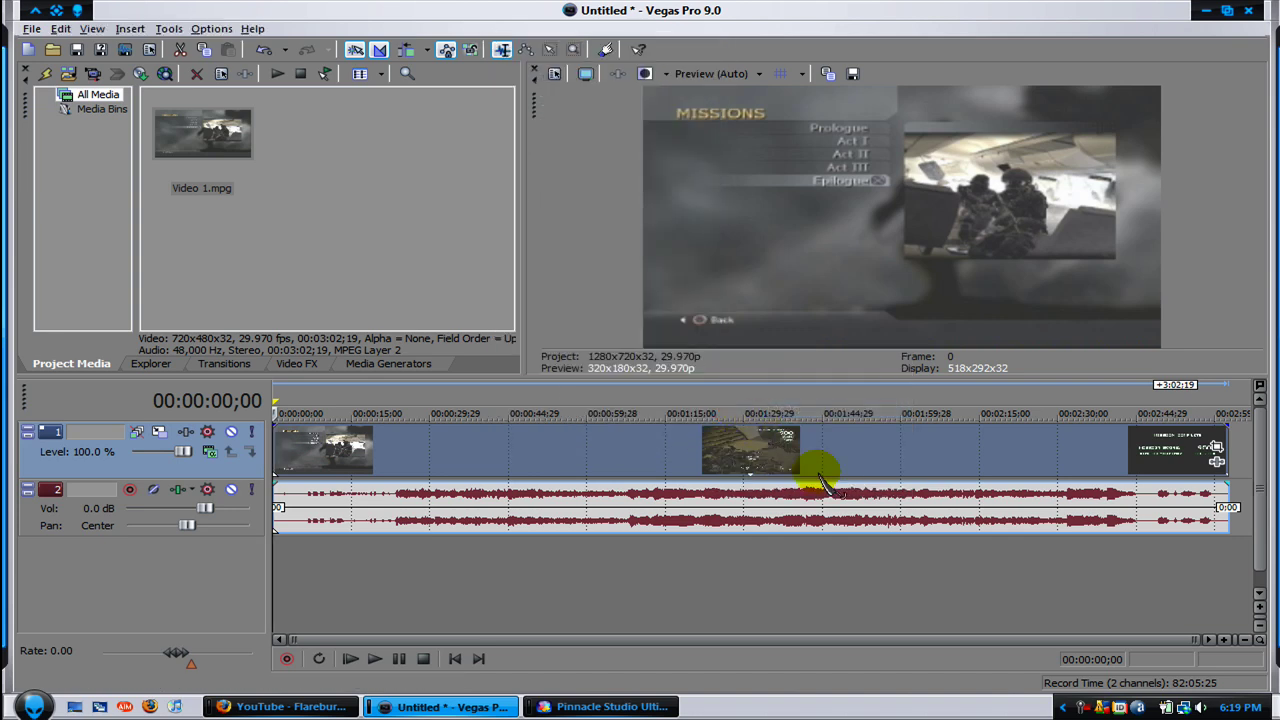
- Crop the Video 1 event in Event Pan/Crop so its Height reads 472.8
{"action": "left_click", "coordinate": [1217, 446]}
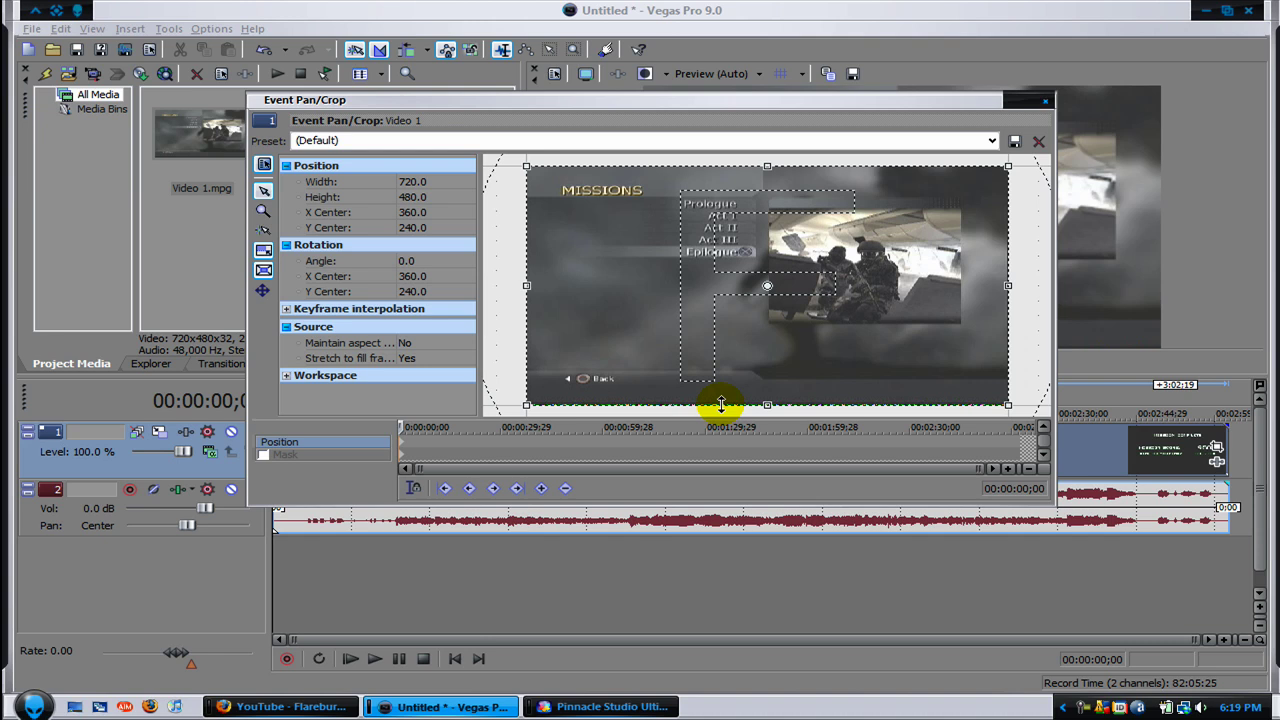
{"action": "left_click_drag", "start_coordinate": [720, 404], "coordinate": [718, 400]}
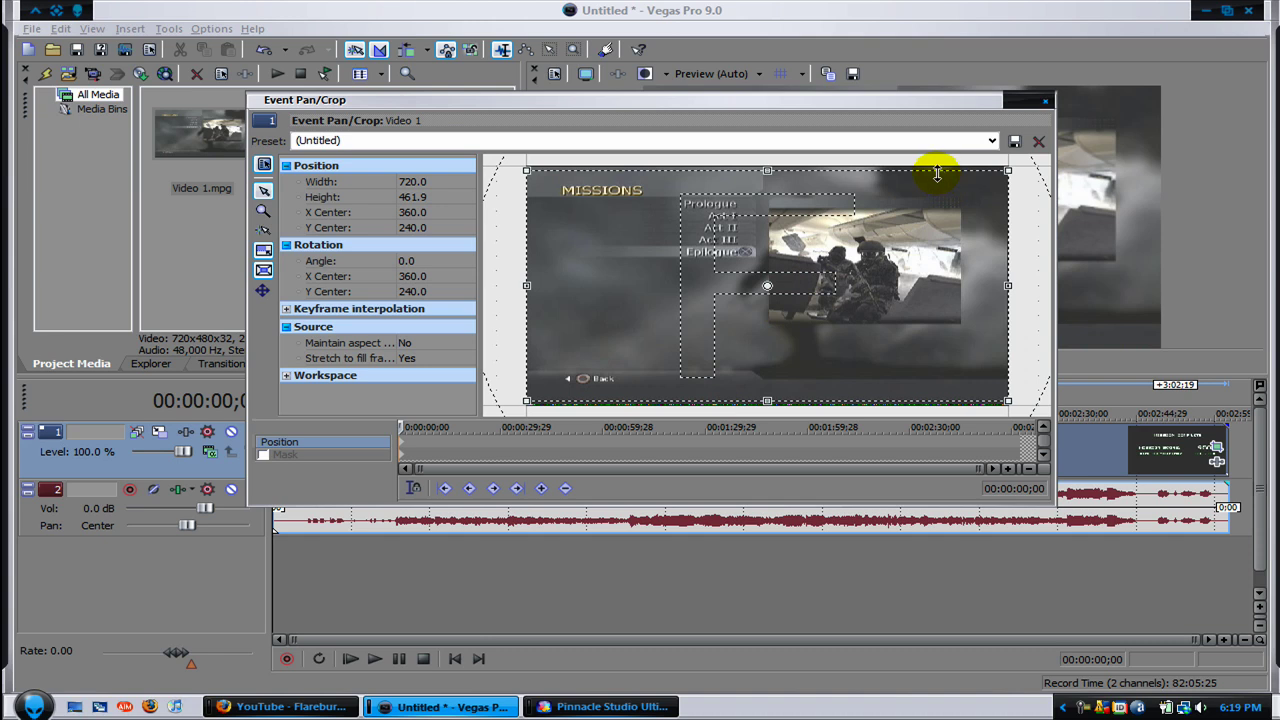
{"action": "left_click_drag", "start_coordinate": [938, 173], "coordinate": [938, 171]}
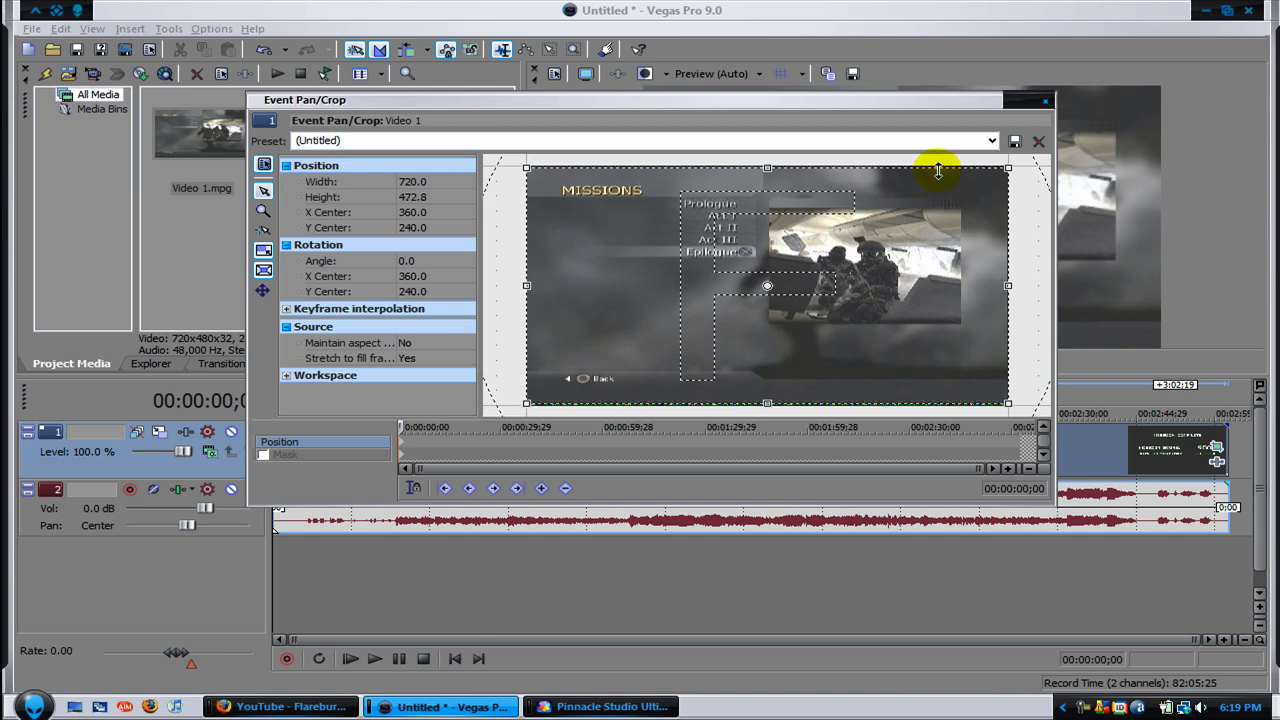
- Drag the Youtube Saturation Adjust preset from Video FX onto the Video 1 event
{"action": "left_click", "coordinate": [1045, 102]}
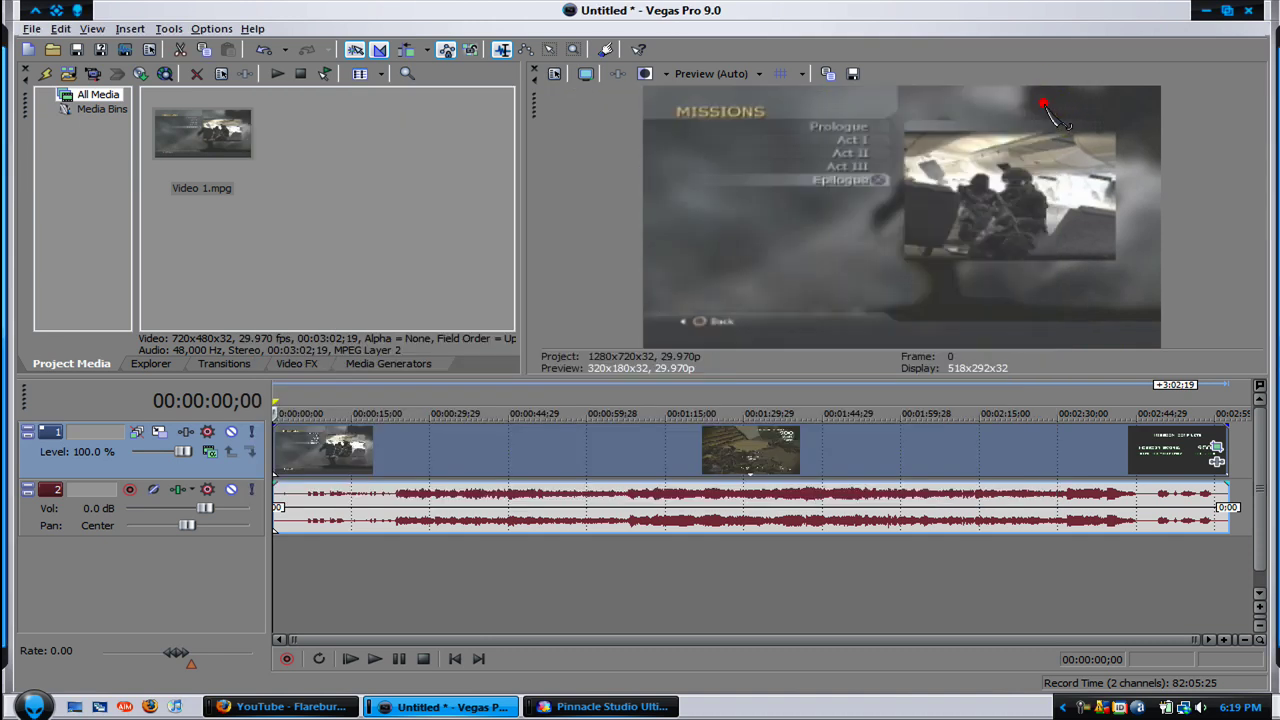
{"action": "left_click", "coordinate": [297, 364]}
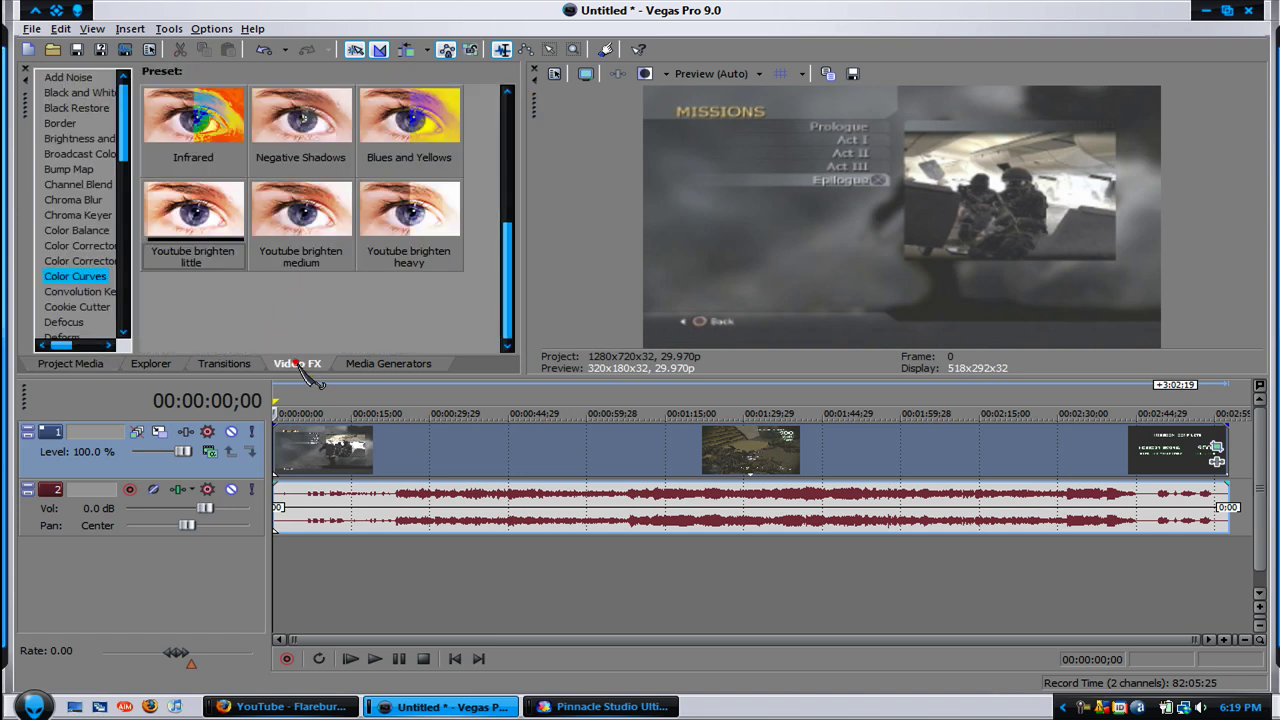
{"action": "scroll", "coordinate": [125, 260], "scroll_direction": "down", "scroll_amount": 5}
{"action": "left_click", "coordinate": [125, 261]}
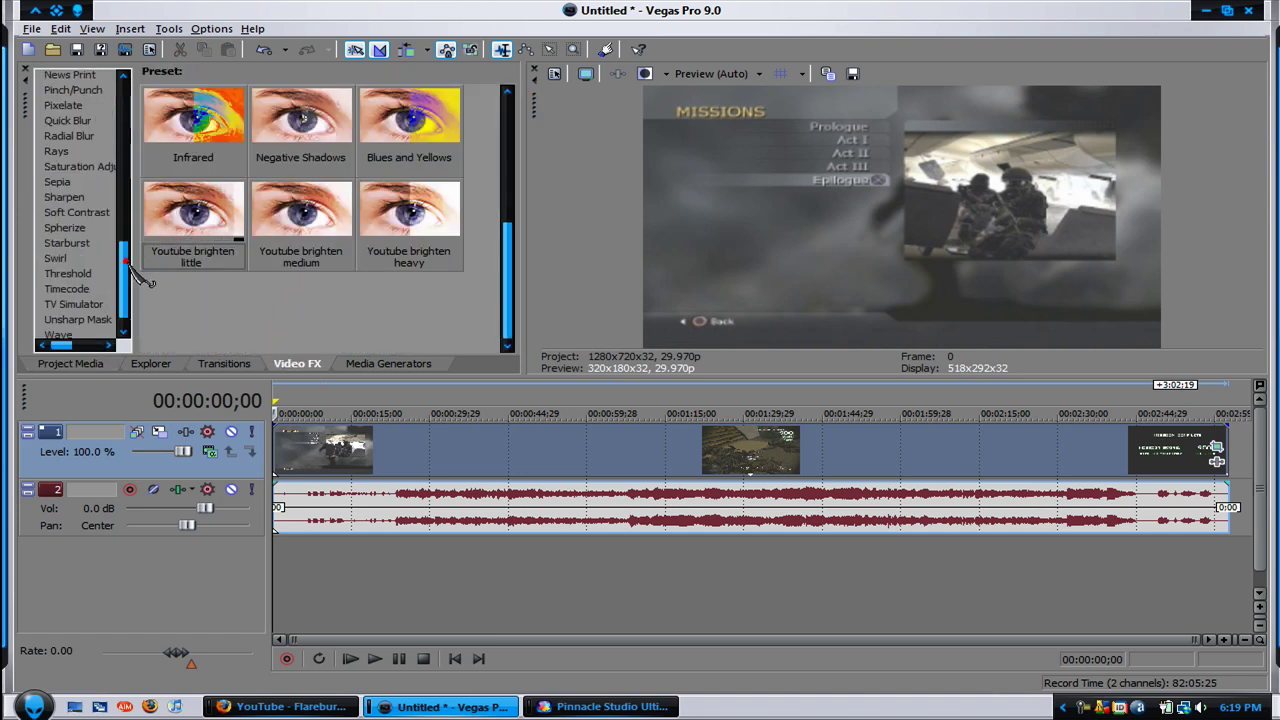
{"action": "left_click", "coordinate": [72, 166]}
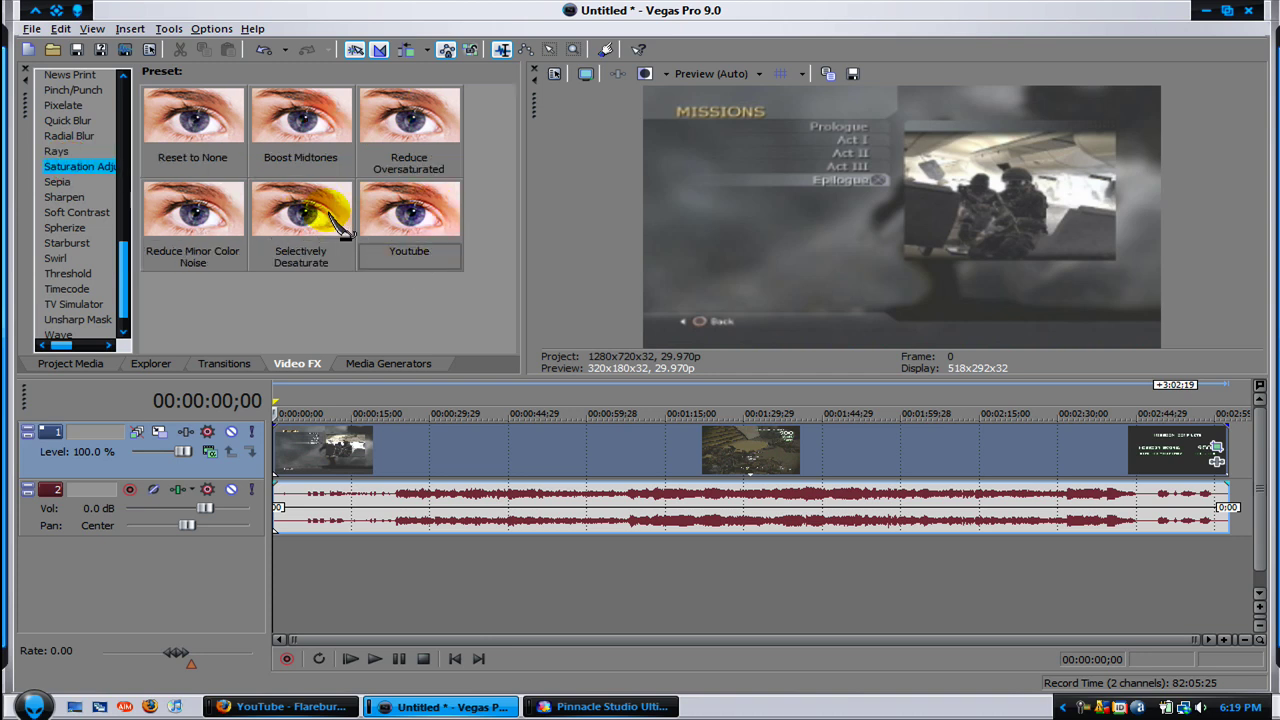
{"action": "left_click", "coordinate": [422, 226]}
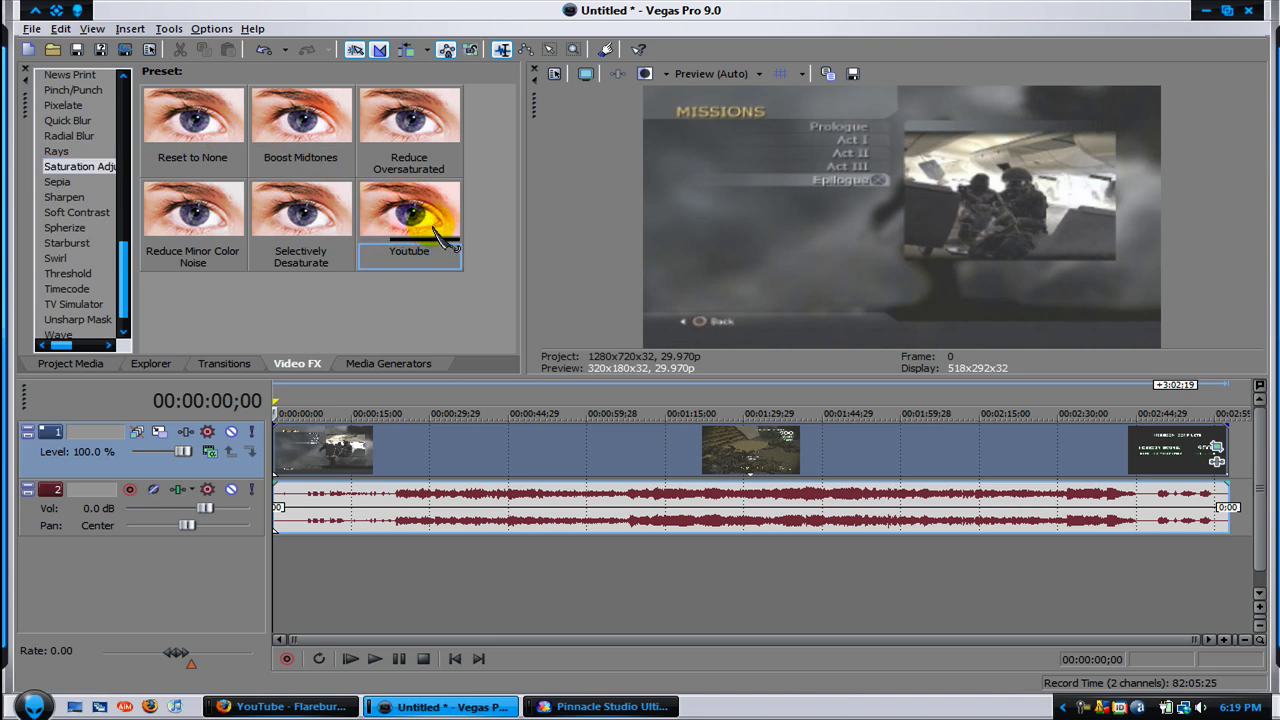
{"action": "left_click_drag", "start_coordinate": [436, 222], "coordinate": [430, 454]}
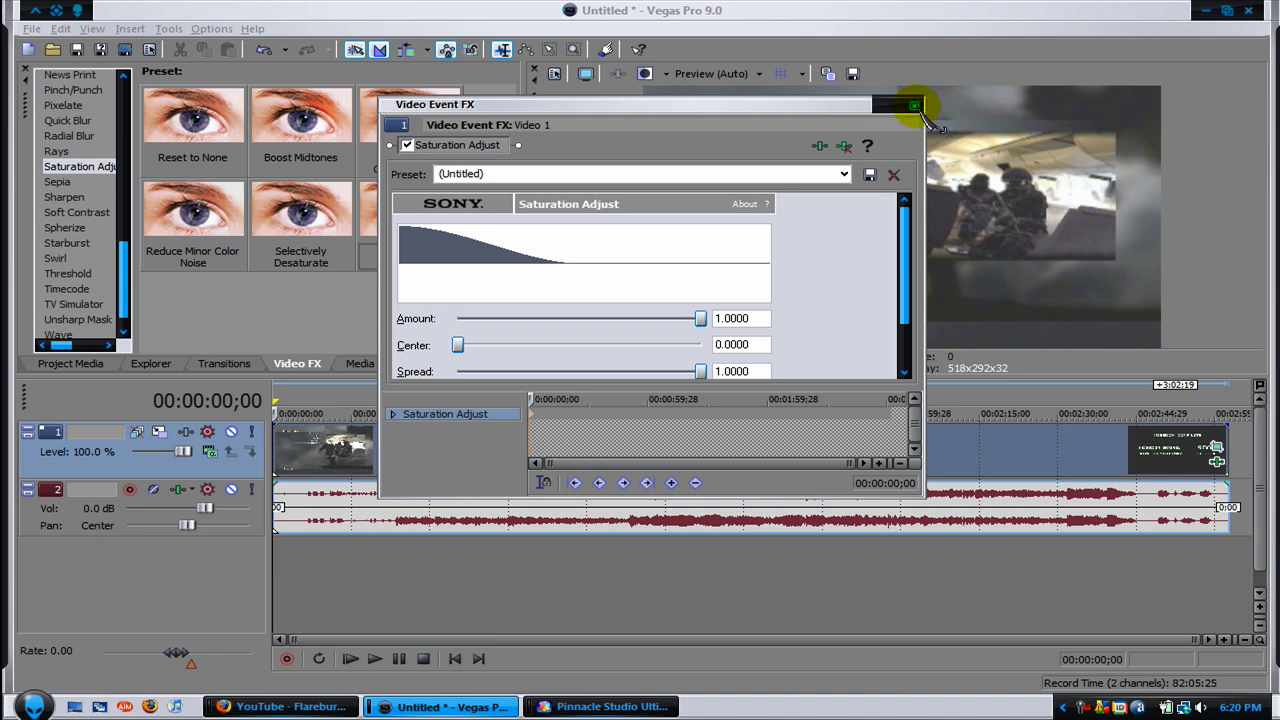
{"action": "left_click", "coordinate": [914, 106]}
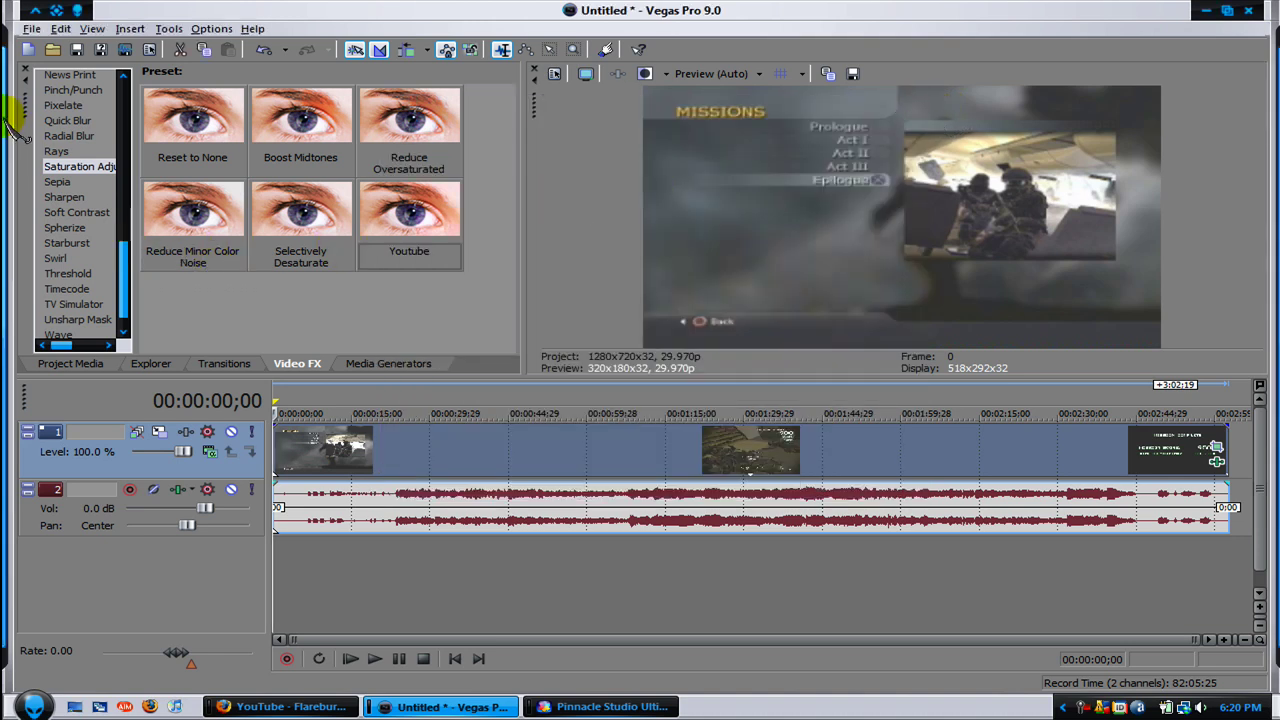
- Apply the Medium Sharpen preset (amount 0.500) to the gameplay clip and close the FX window
{"action": "left_click", "coordinate": [66, 197]}
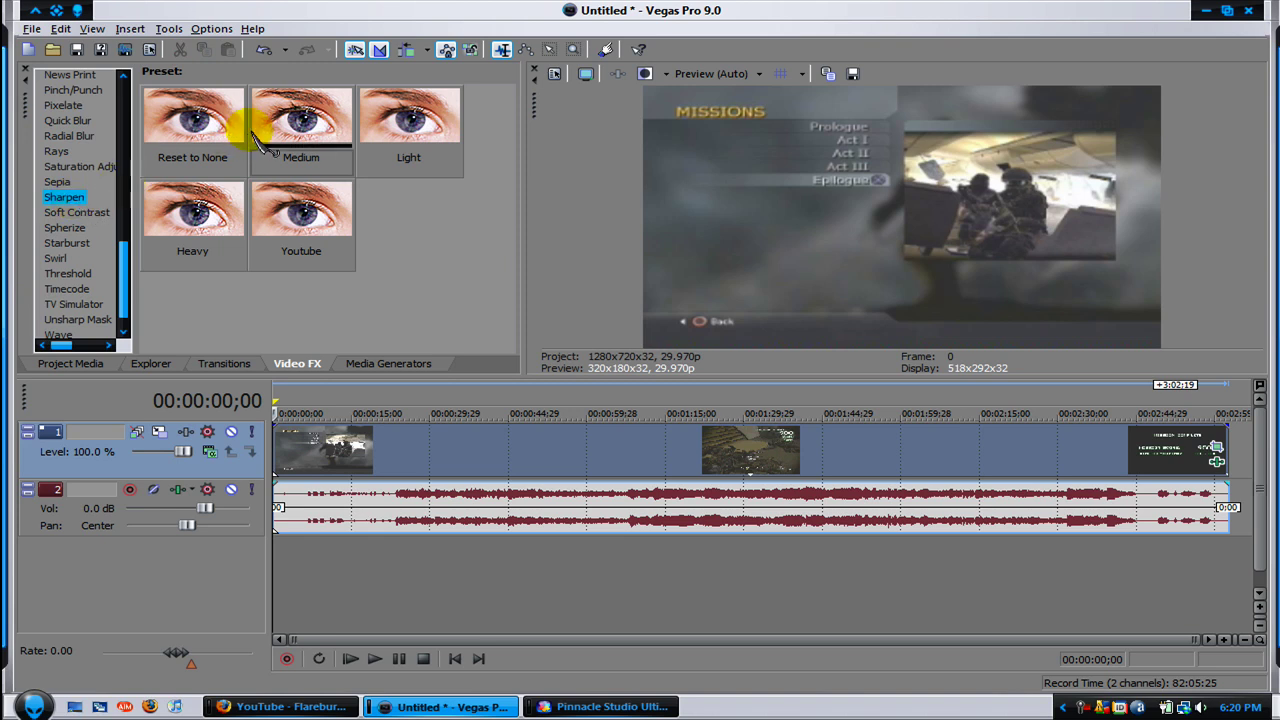
{"action": "left_click_drag", "start_coordinate": [270, 155], "coordinate": [395, 453]}
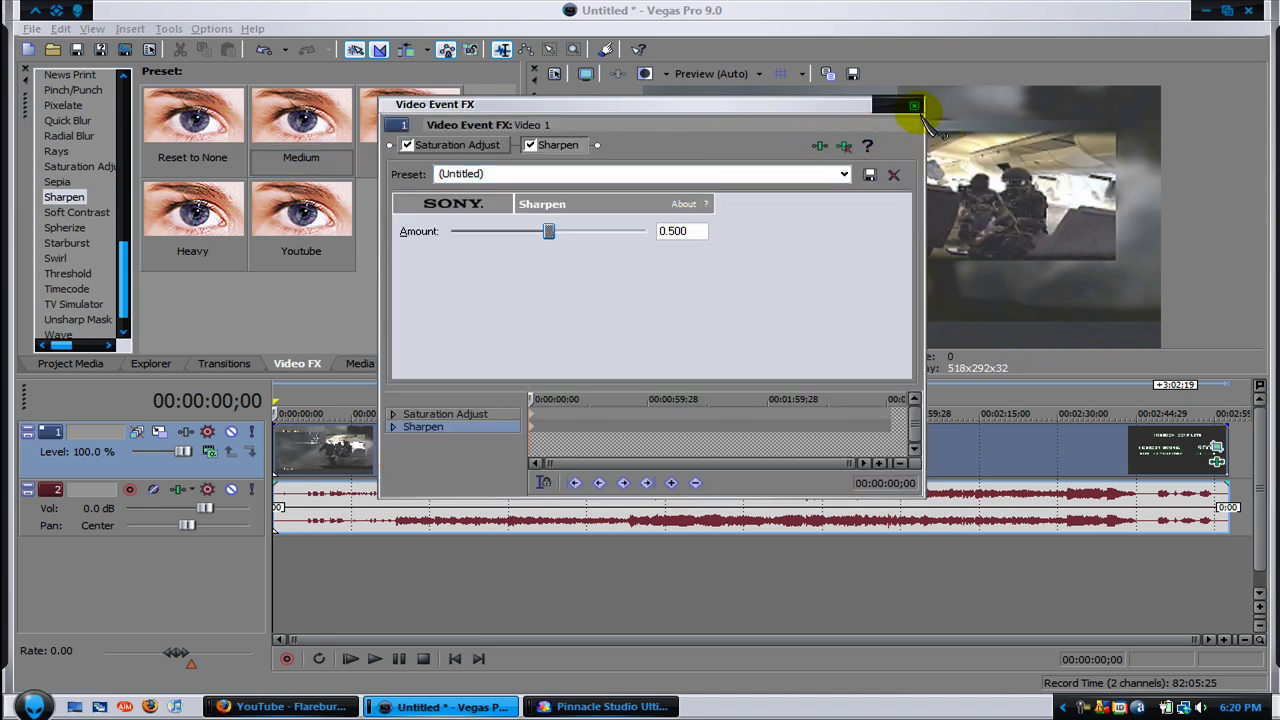
{"action": "left_click", "coordinate": [913, 105]}
{"action": "left_click", "coordinate": [122, 200]}
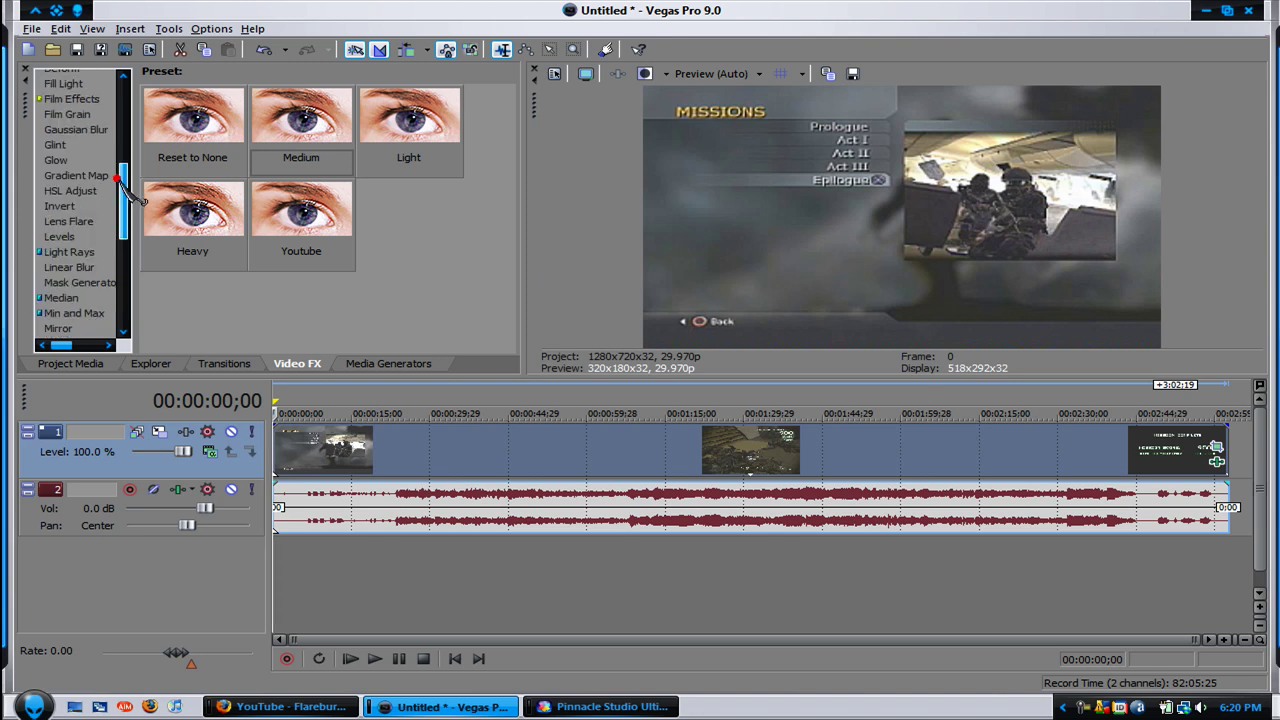
{"action": "left_click", "coordinate": [124, 156]}
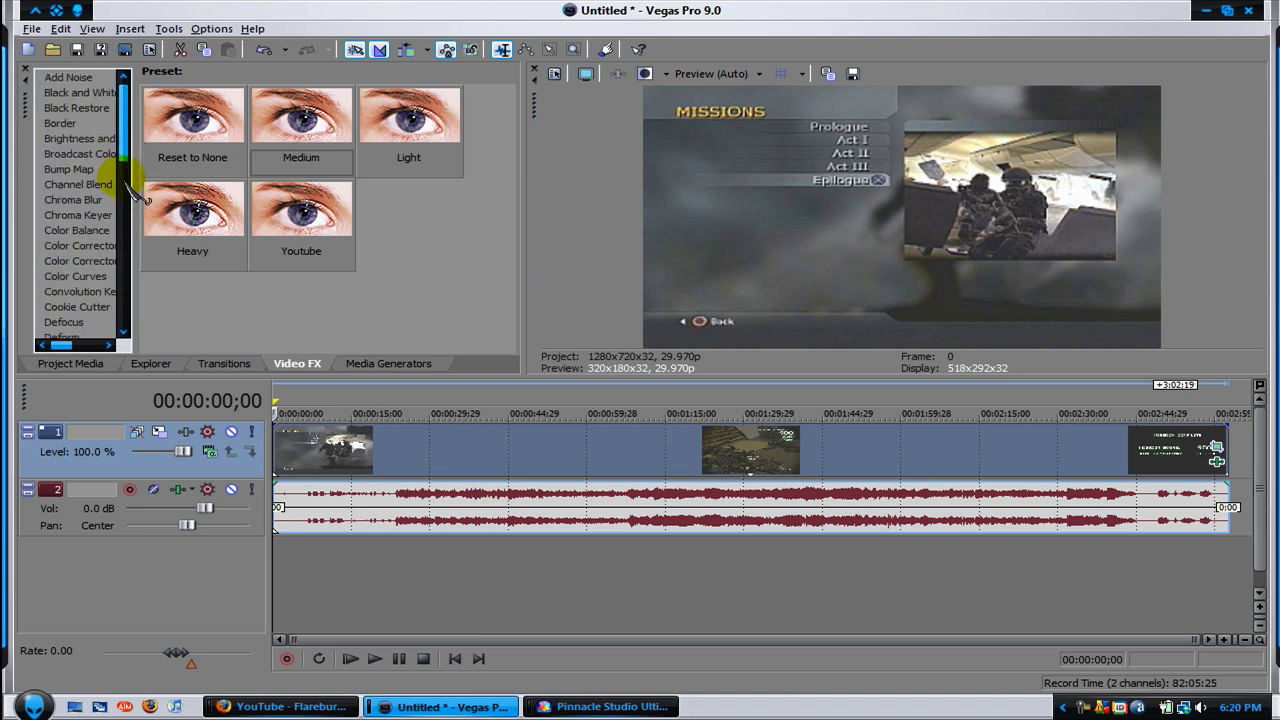
- Add a Color Curves preset to the clip and drag the RGB curve upward to brighten it
{"action": "left_click", "coordinate": [78, 276]}
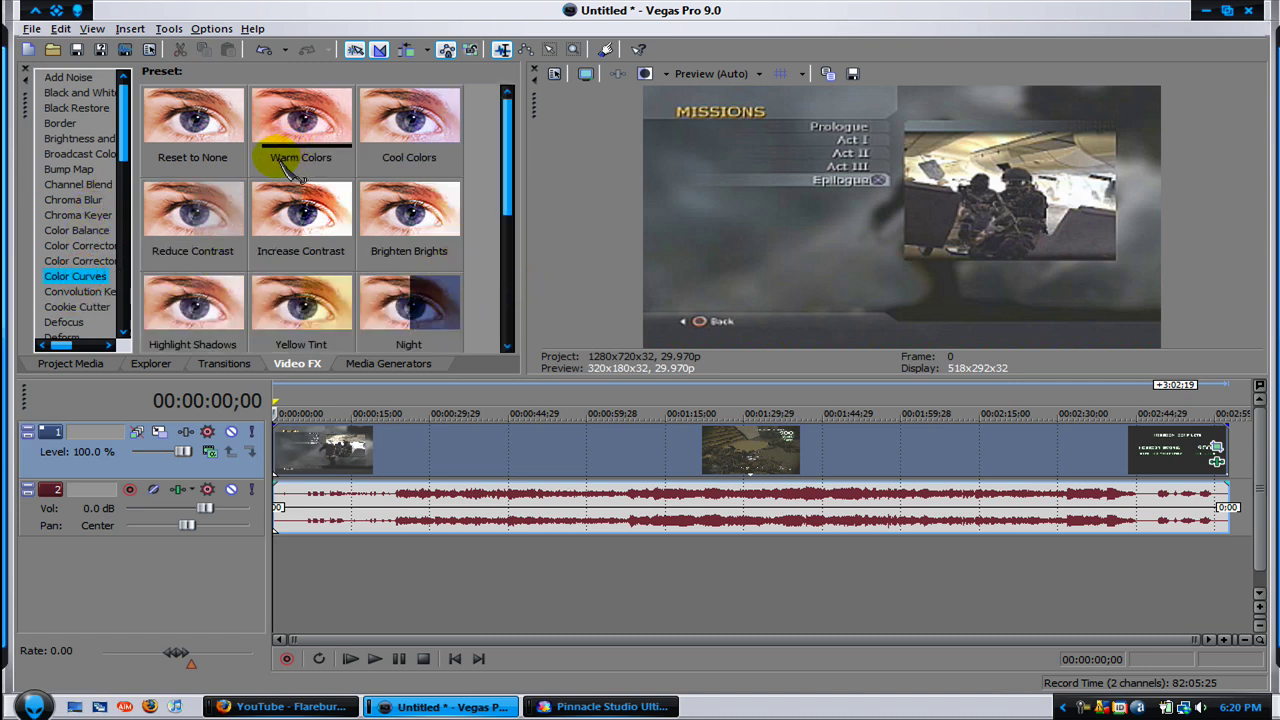
{"action": "scroll", "coordinate": [490, 330], "scroll_direction": "down", "scroll_amount": 3}
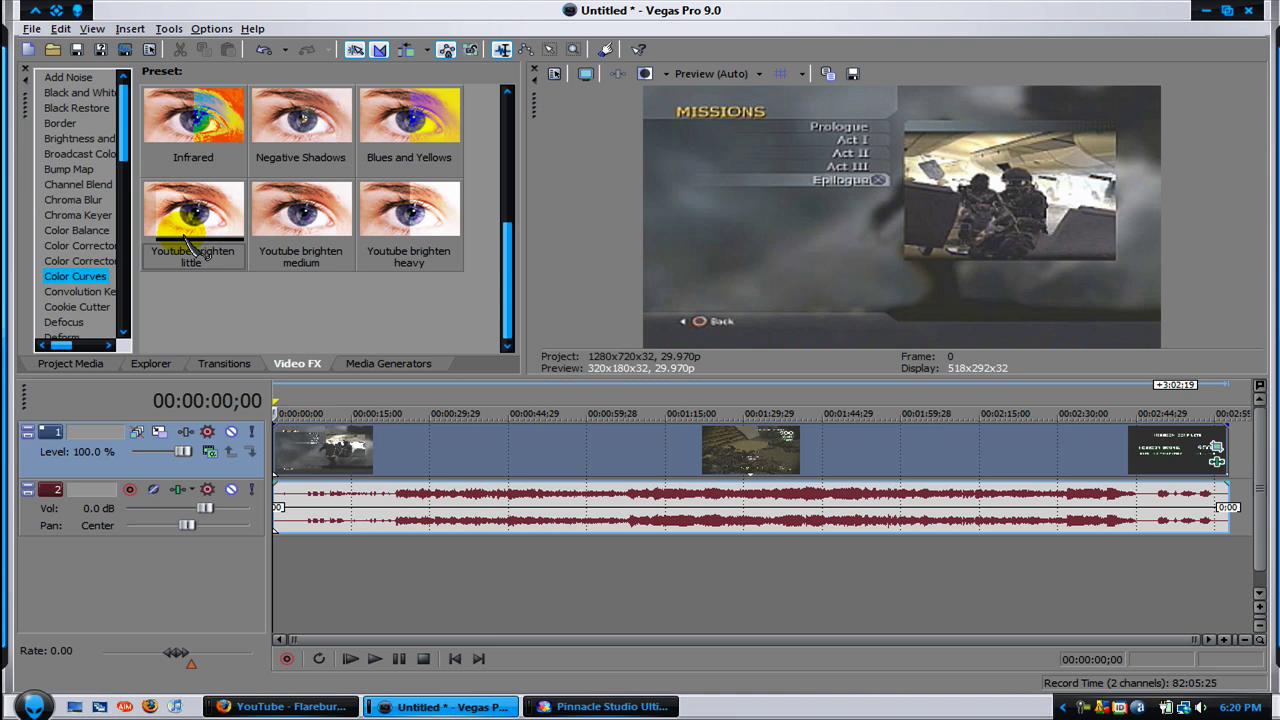
{"action": "left_click_drag", "start_coordinate": [181, 234], "coordinate": [322, 465]}
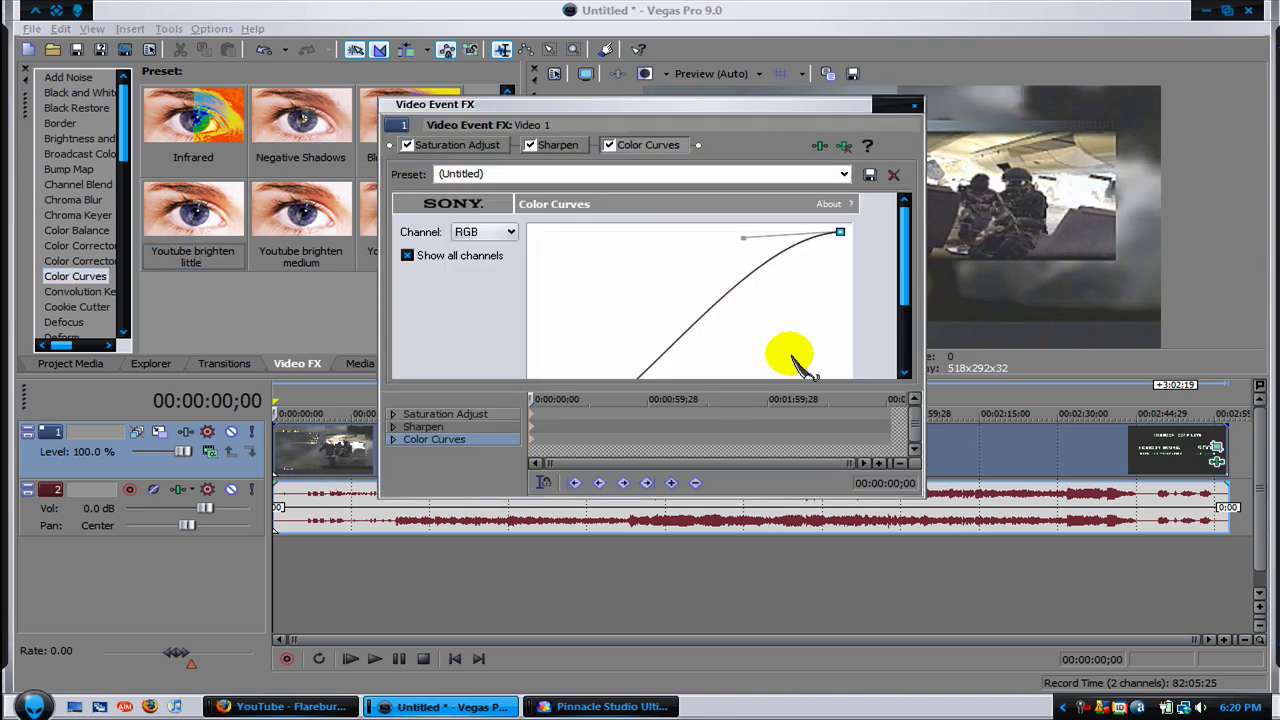
{"action": "left_click_drag", "start_coordinate": [914, 242], "coordinate": [912, 277]}
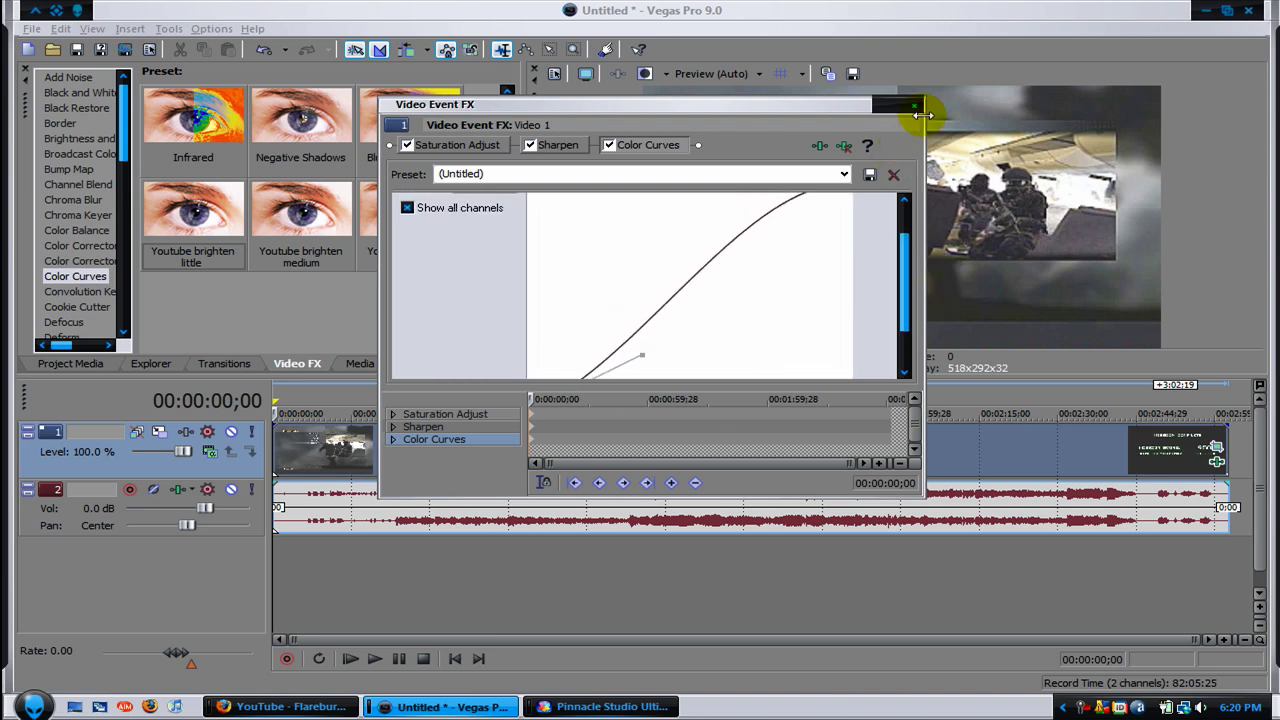
- Close the Video Event FX window and undo the added Color Curves plug-in
{"action": "left_click", "coordinate": [914, 105]}
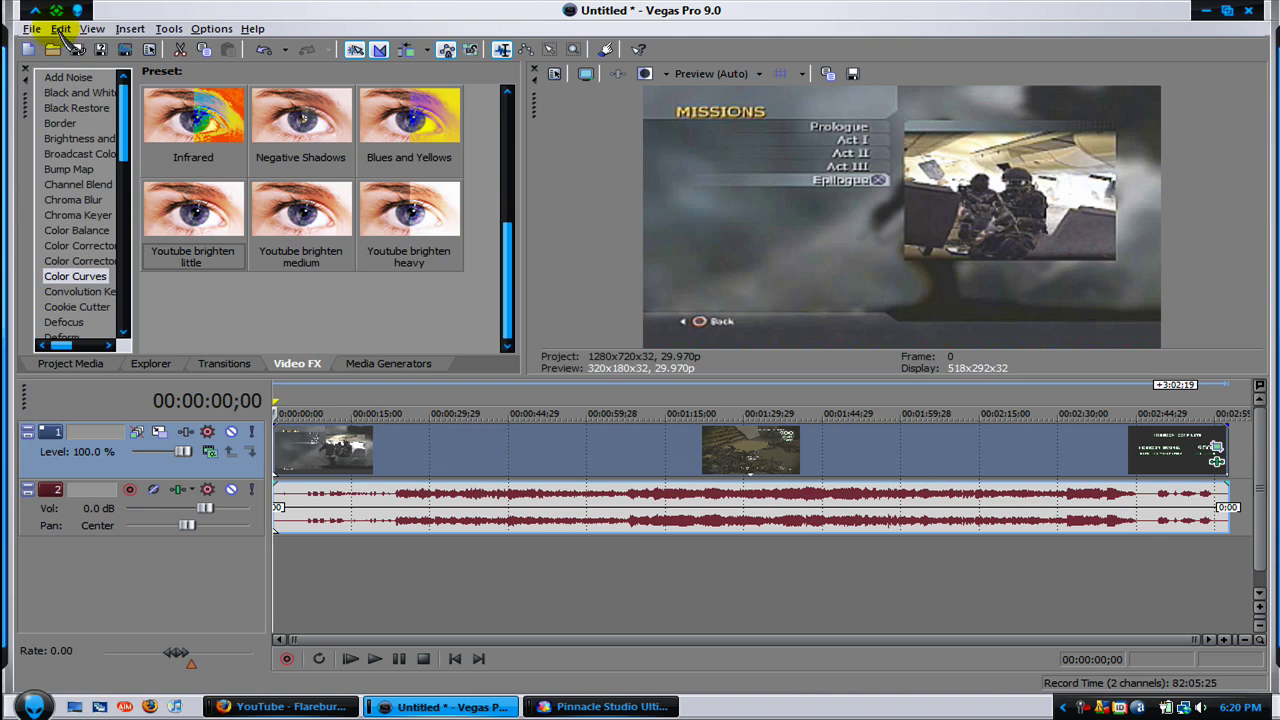
{"action": "left_click", "coordinate": [60, 29]}
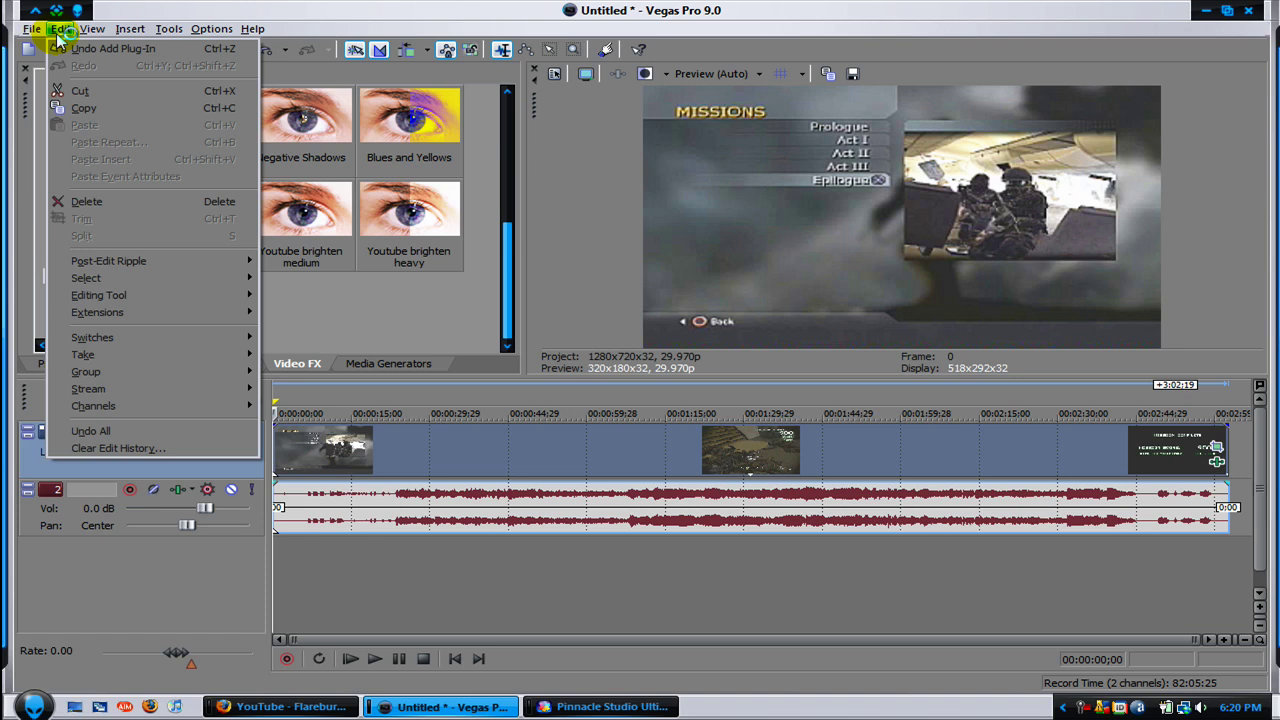
{"action": "left_click", "coordinate": [64, 50]}
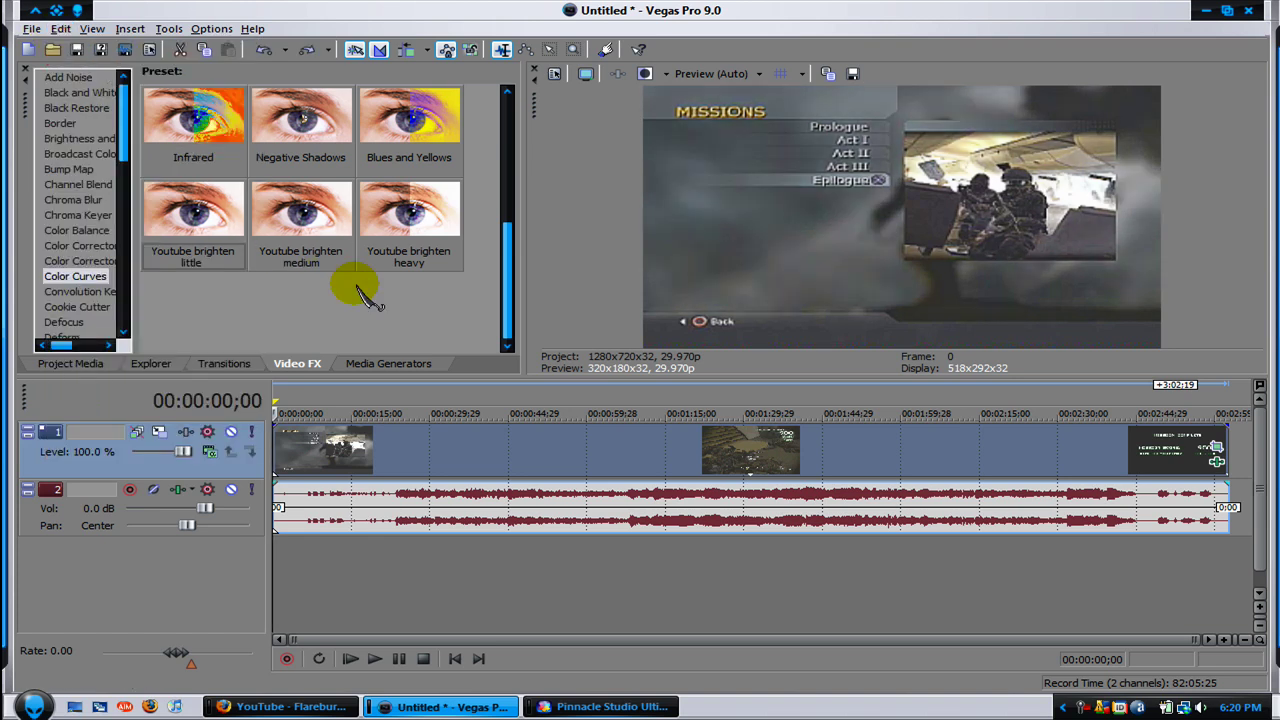
- Start a Render As with Windows Media Video V11 format and the 6 Mbps HD 720-30p Video template
{"action": "left_click", "coordinate": [30, 28]}
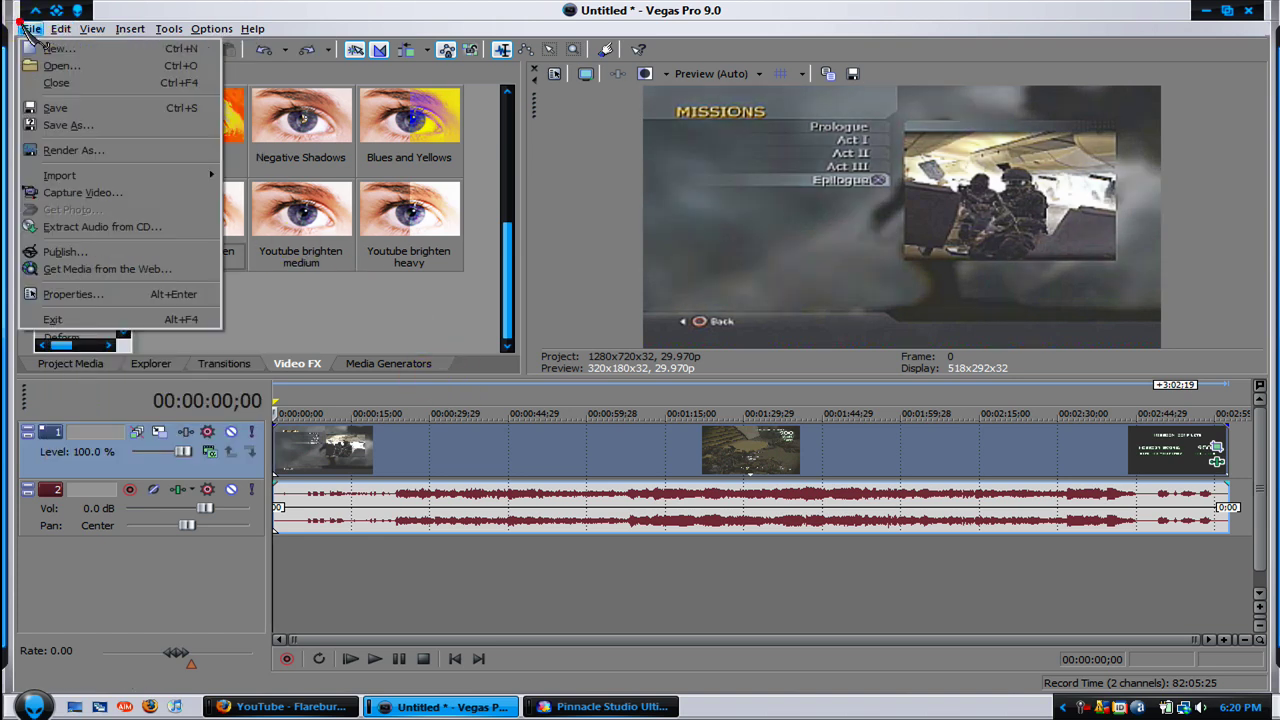
{"action": "left_click", "coordinate": [70, 150]}
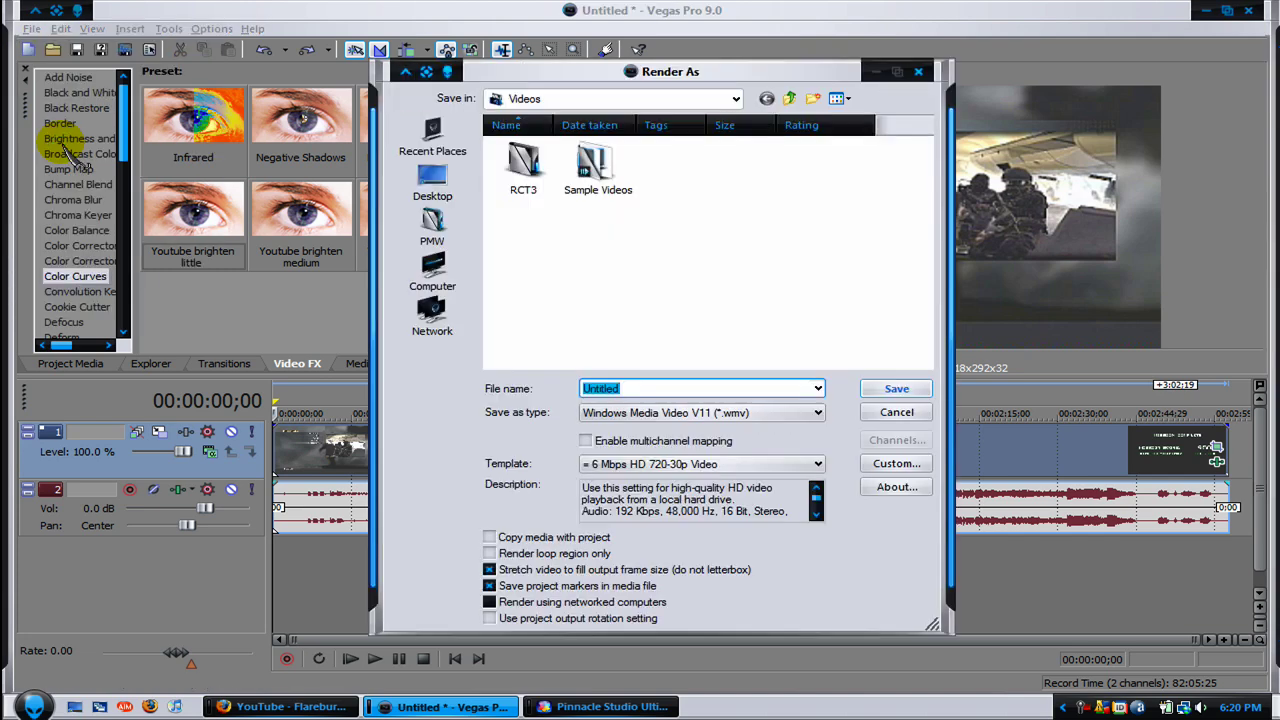
{"action": "left_click", "coordinate": [765, 413]}
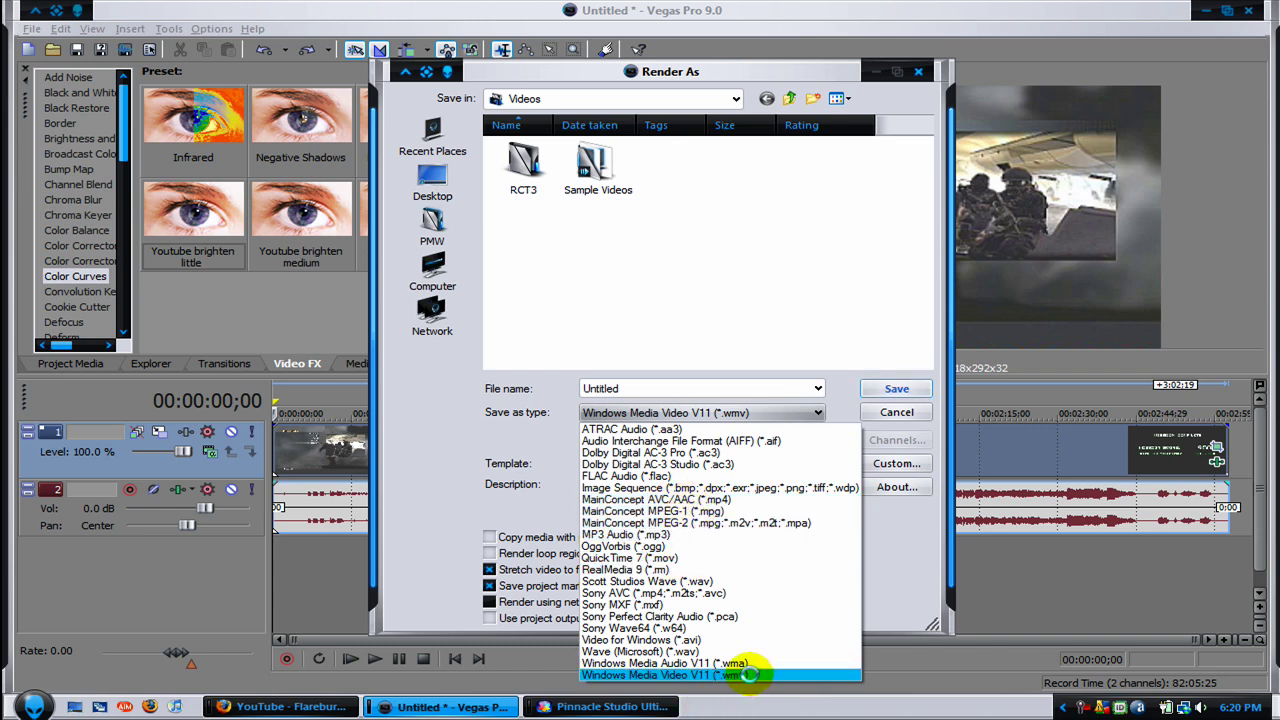
{"action": "left_click", "coordinate": [737, 675]}
{"action": "left_click", "coordinate": [735, 463]}
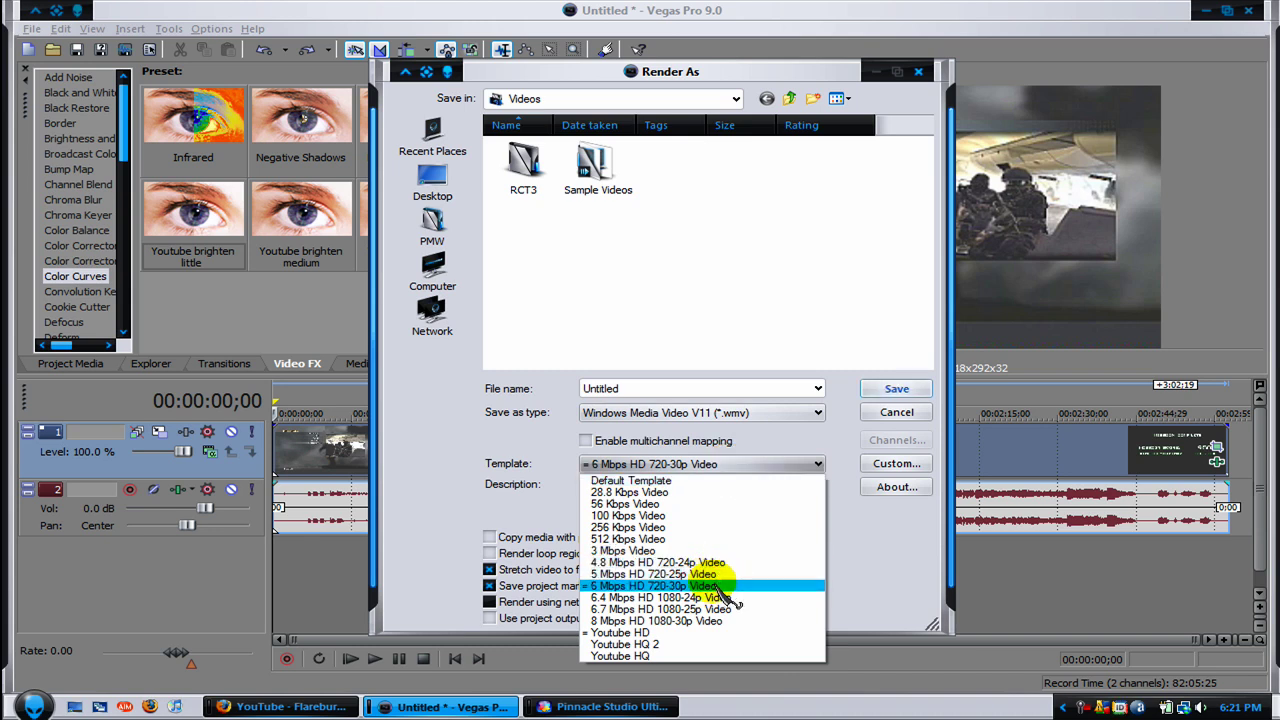
{"action": "left_click", "coordinate": [722, 588]}
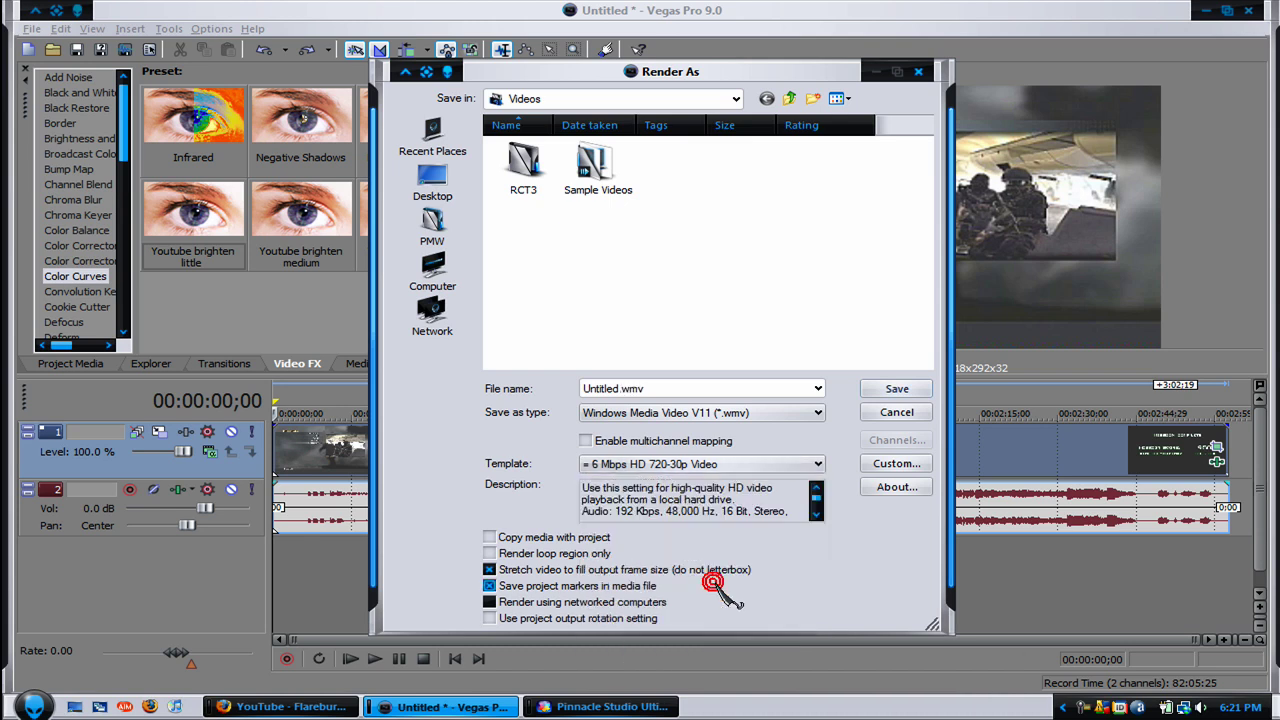
- In the template's custom video settings, set a custom image size of 1024x576 and smoothness 100
{"action": "left_click", "coordinate": [886, 463]}
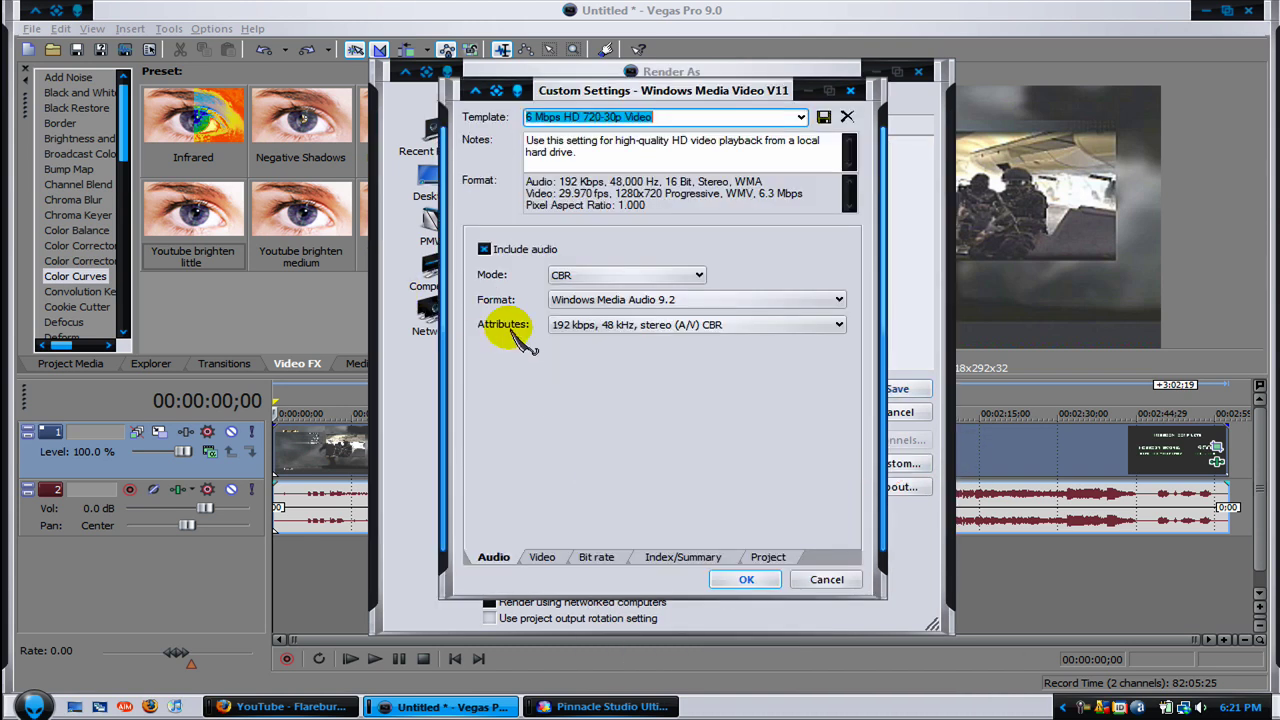
{"action": "left_click", "coordinate": [541, 560]}
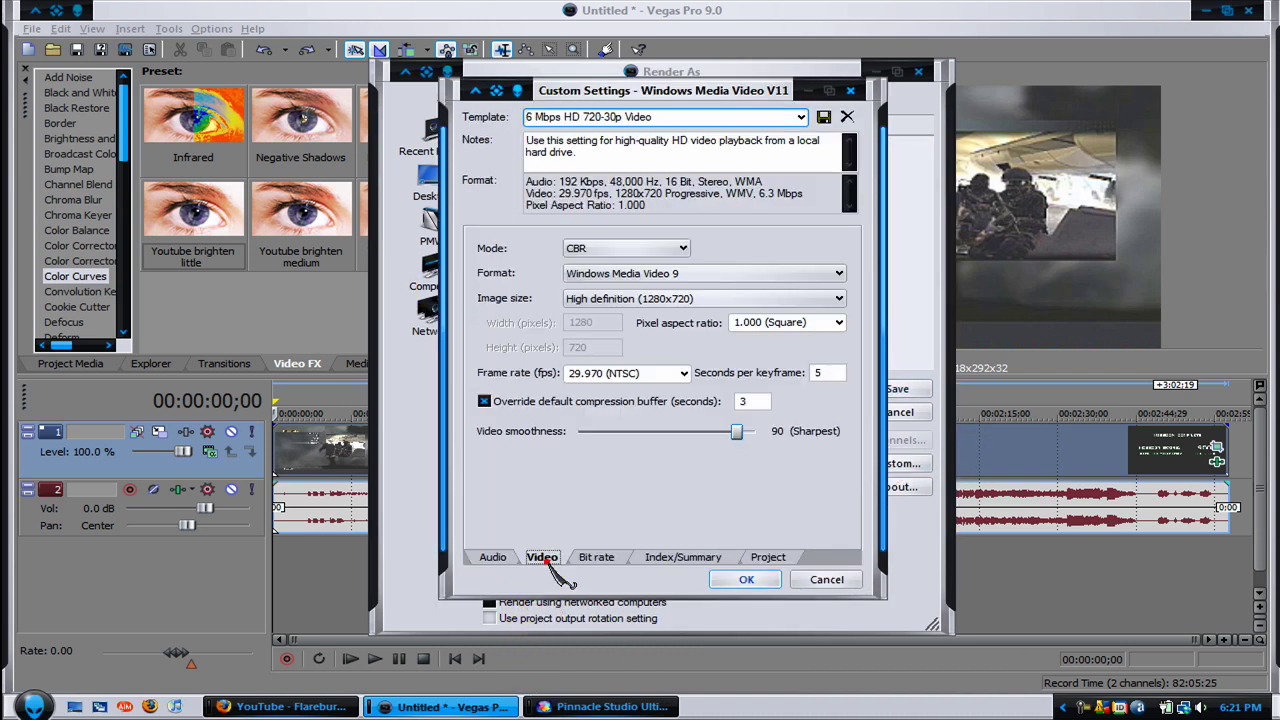
{"action": "left_click", "coordinate": [668, 298]}
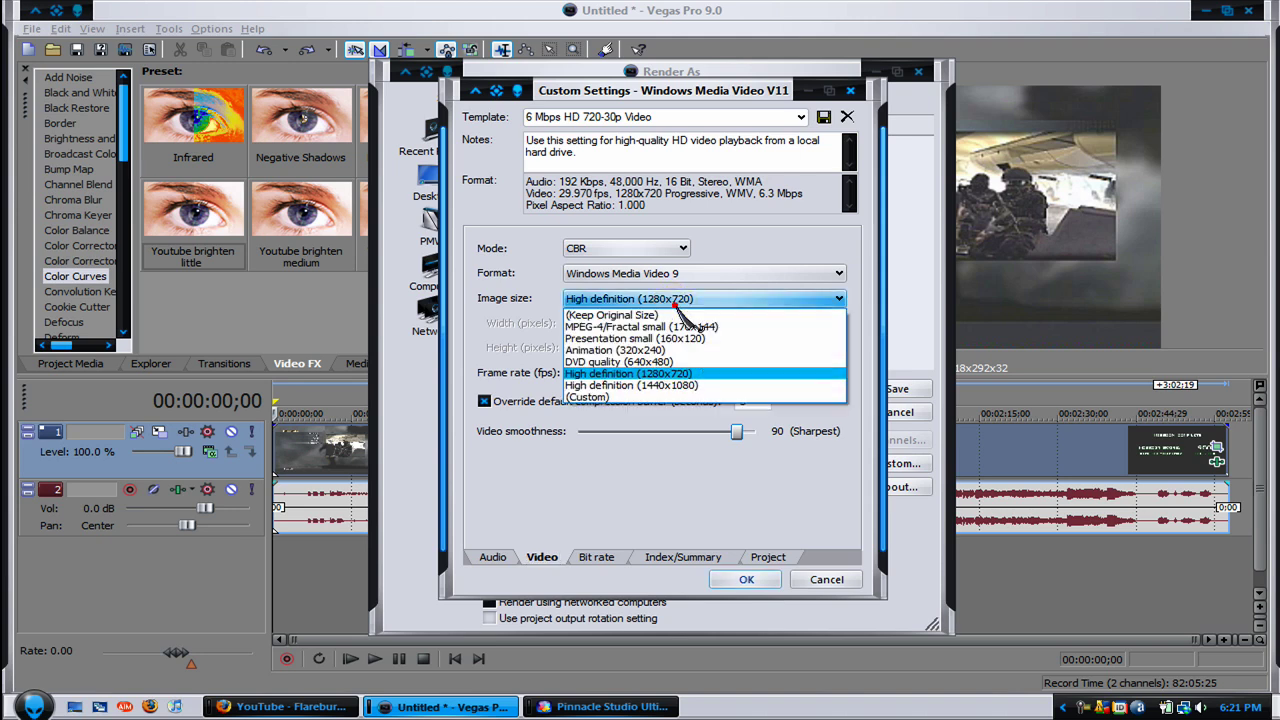
{"action": "left_click", "coordinate": [635, 397]}
{"action": "double_click", "coordinate": [596, 322]}
{"action": "double_click", "coordinate": [596, 322]}
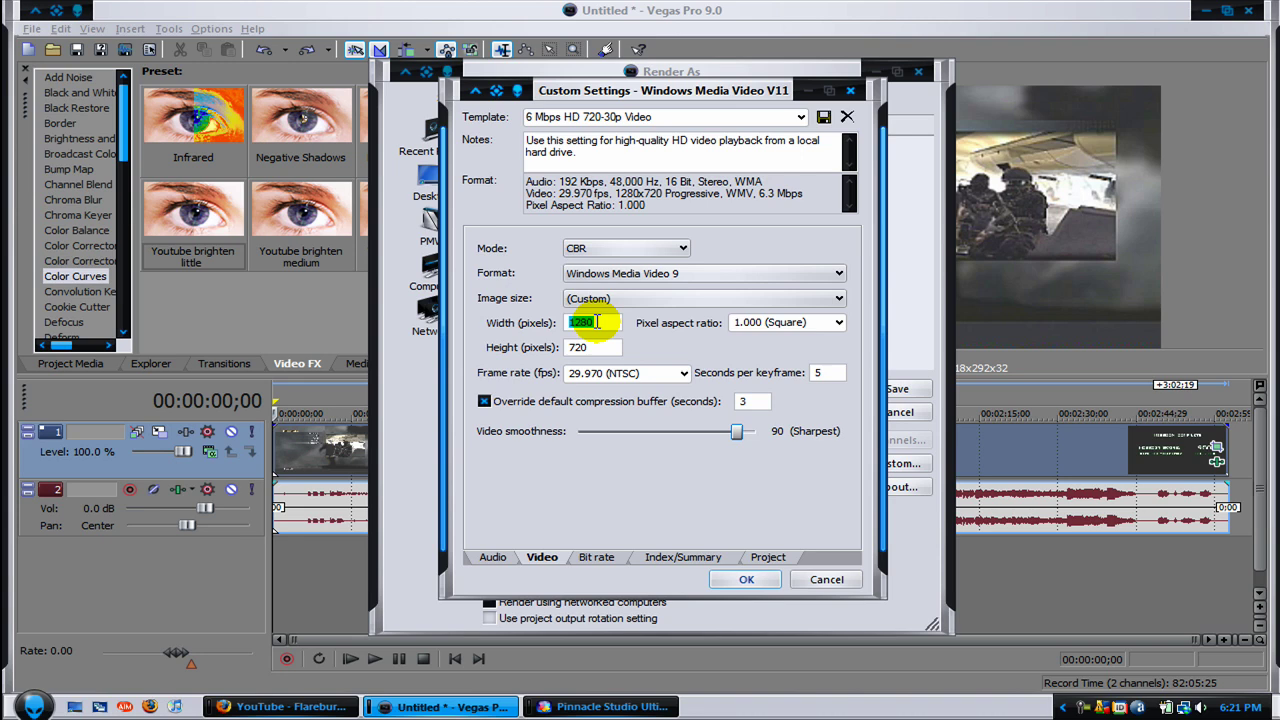
{"action": "type", "text": "96"}
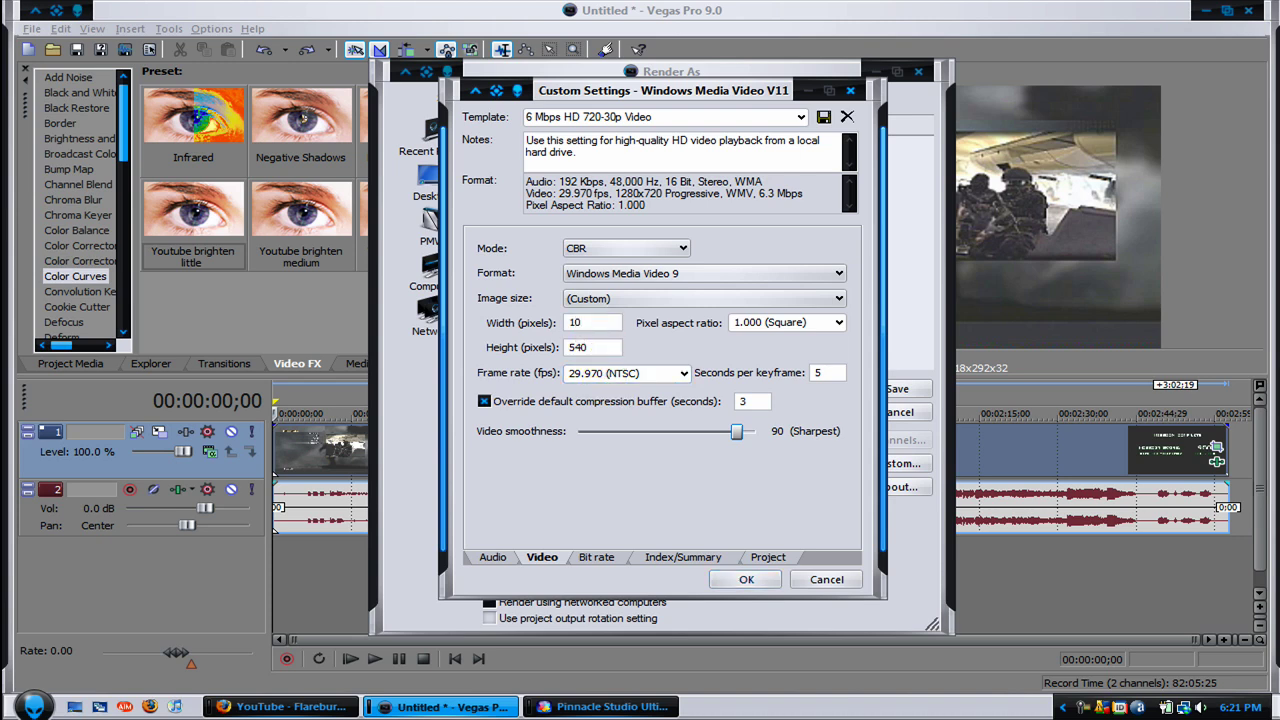
{"action": "left_click", "coordinate": [596, 346]}
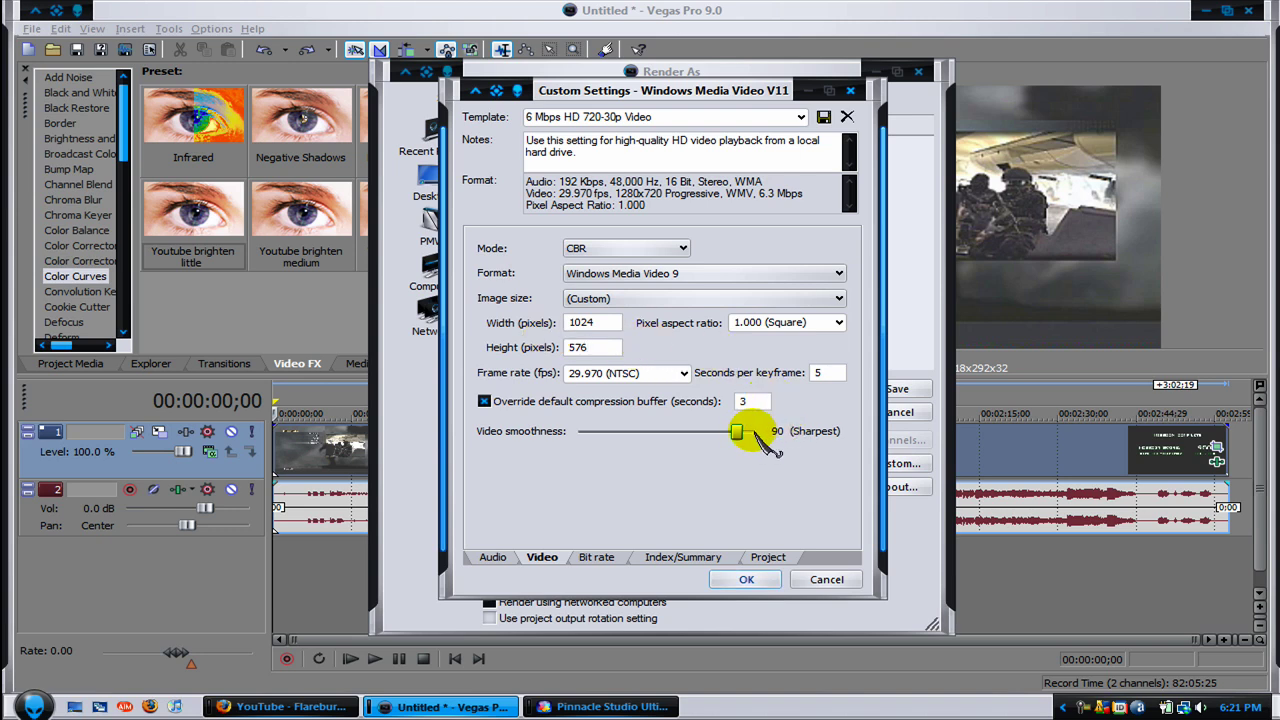
{"action": "left_click_drag", "start_coordinate": [737, 430], "coordinate": [912, 468]}
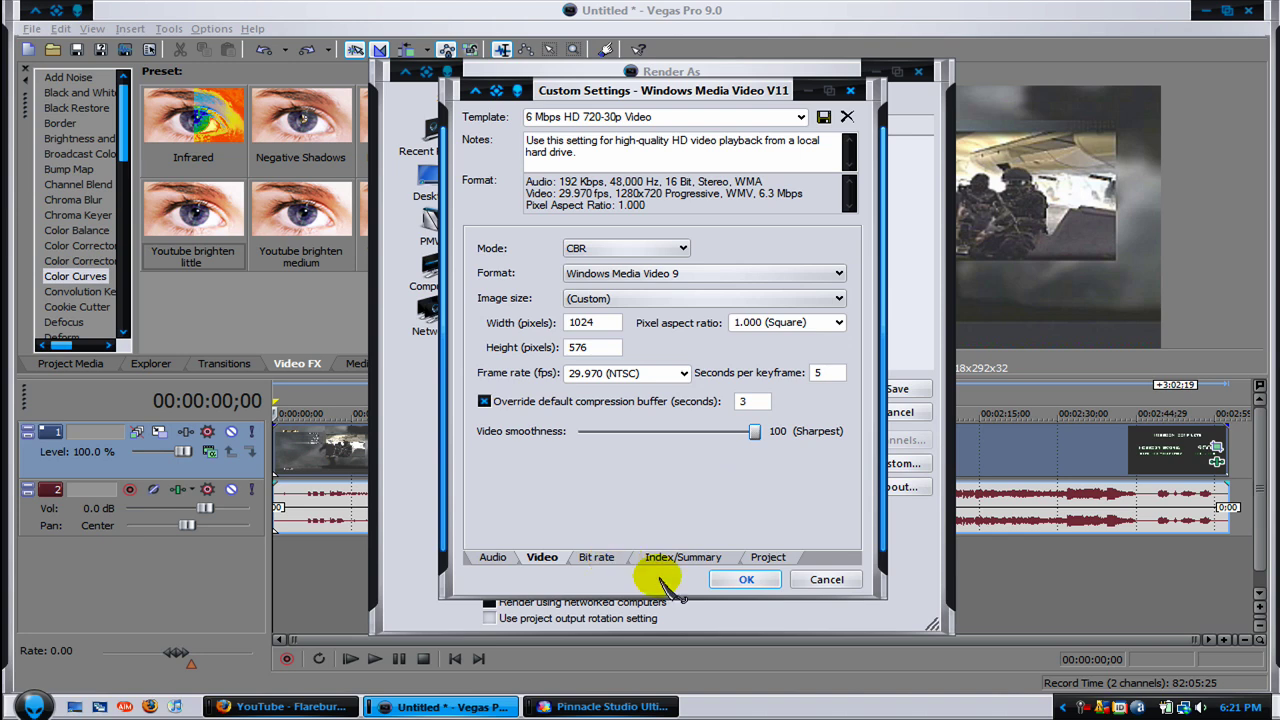
- Set the project video rendering quality to Best
{"action": "left_click", "coordinate": [603, 557]}
{"action": "left_click", "coordinate": [700, 558]}
{"action": "left_click", "coordinate": [766, 557]}
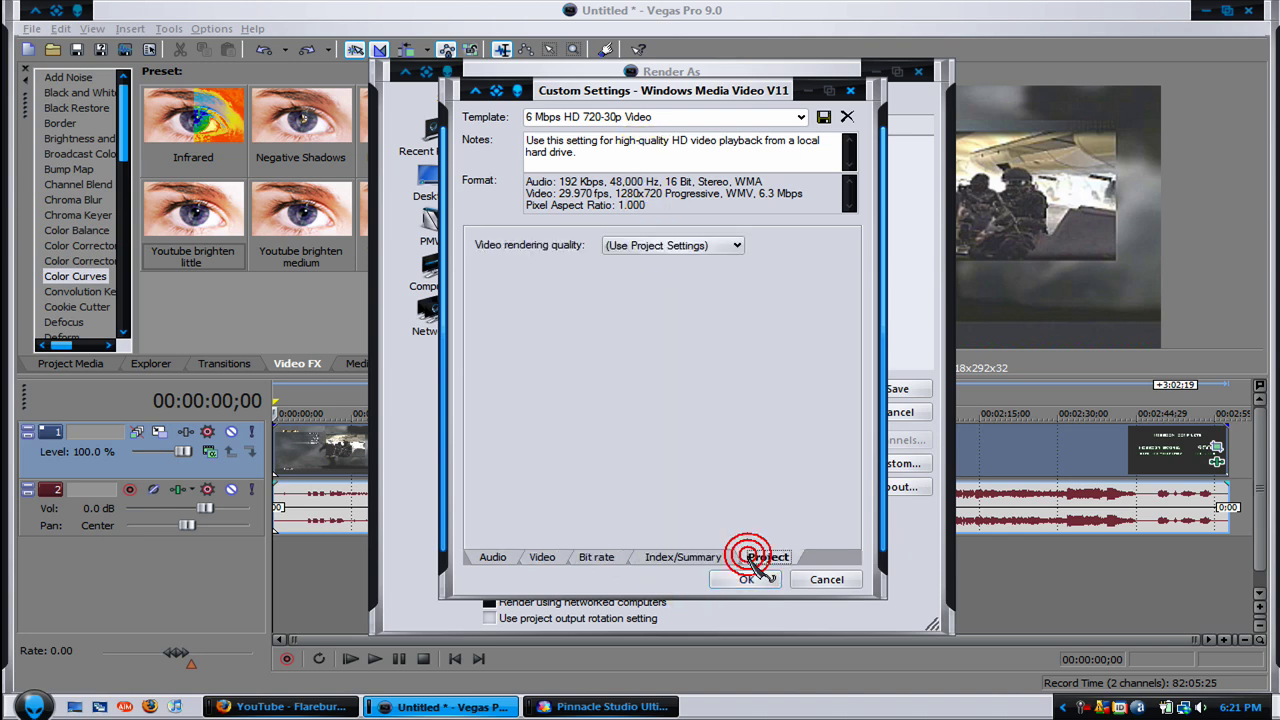
{"action": "left_click", "coordinate": [625, 246]}
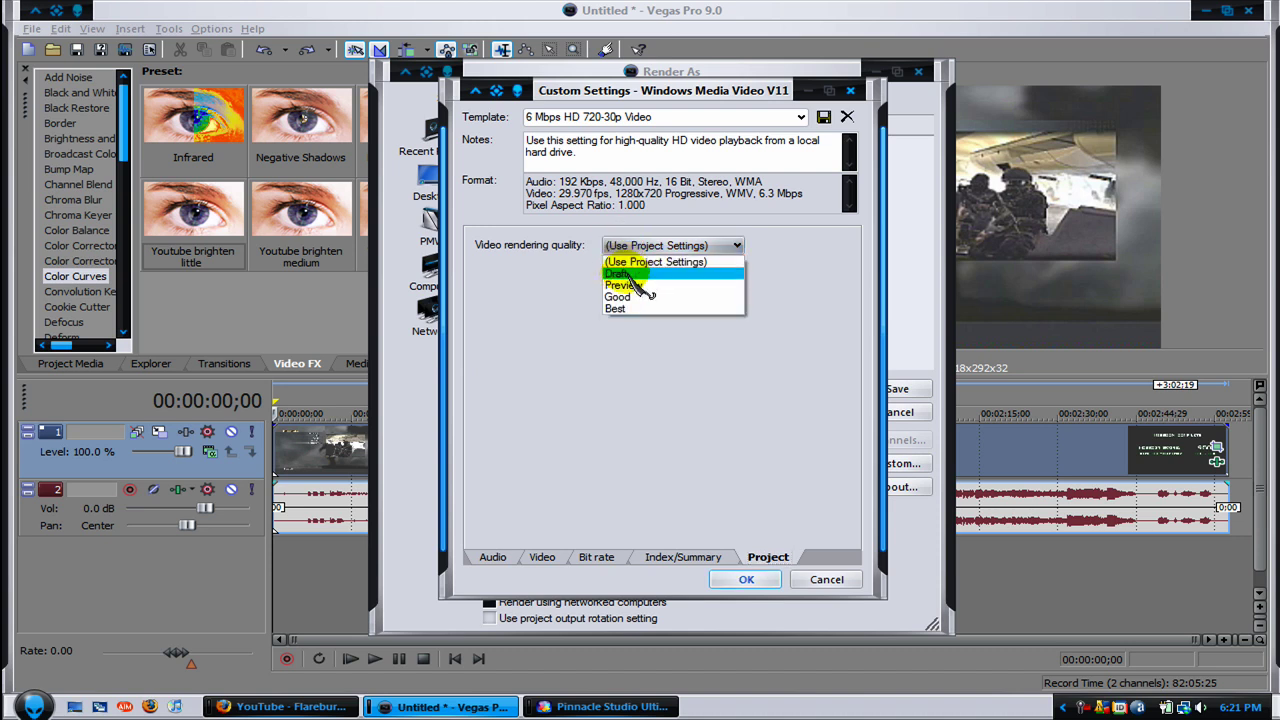
{"action": "left_click", "coordinate": [620, 310]}
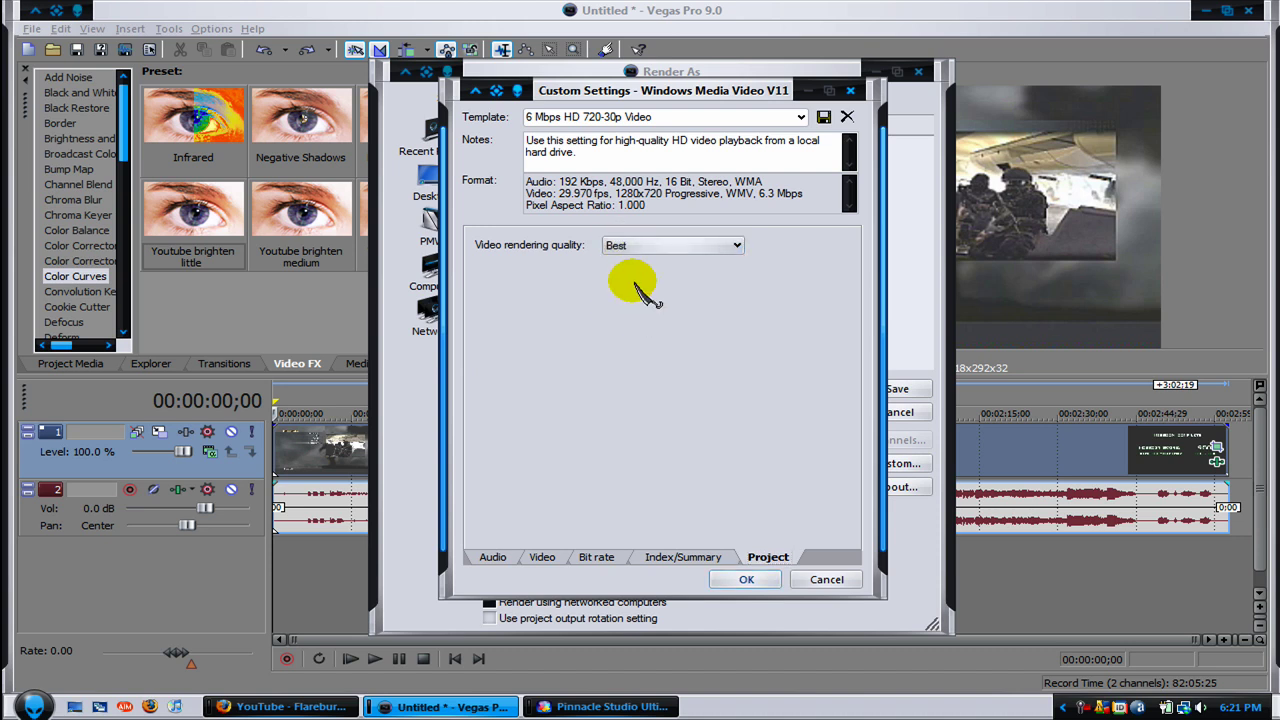
{"action": "left_click", "coordinate": [668, 118]}
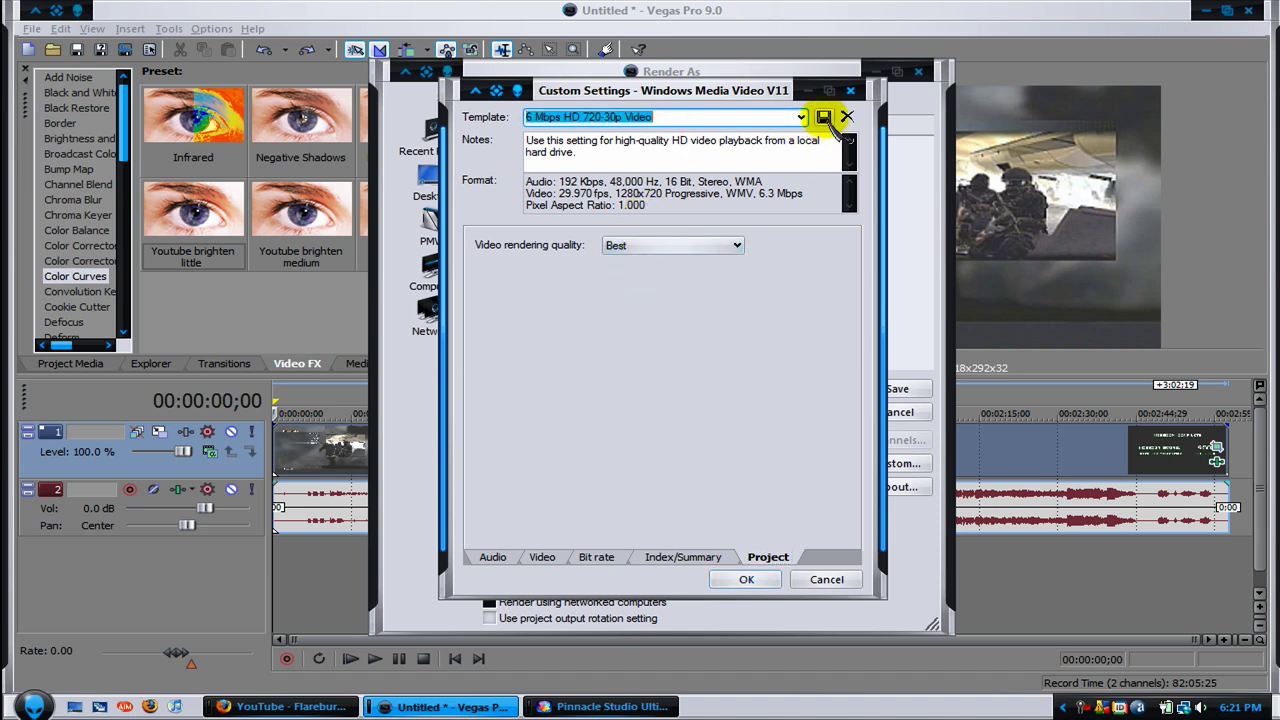
- Confirm the custom settings, render Untitled.wmv at 1024x576, then cancel the render at 1%
{"action": "left_click", "coordinate": [748, 580]}
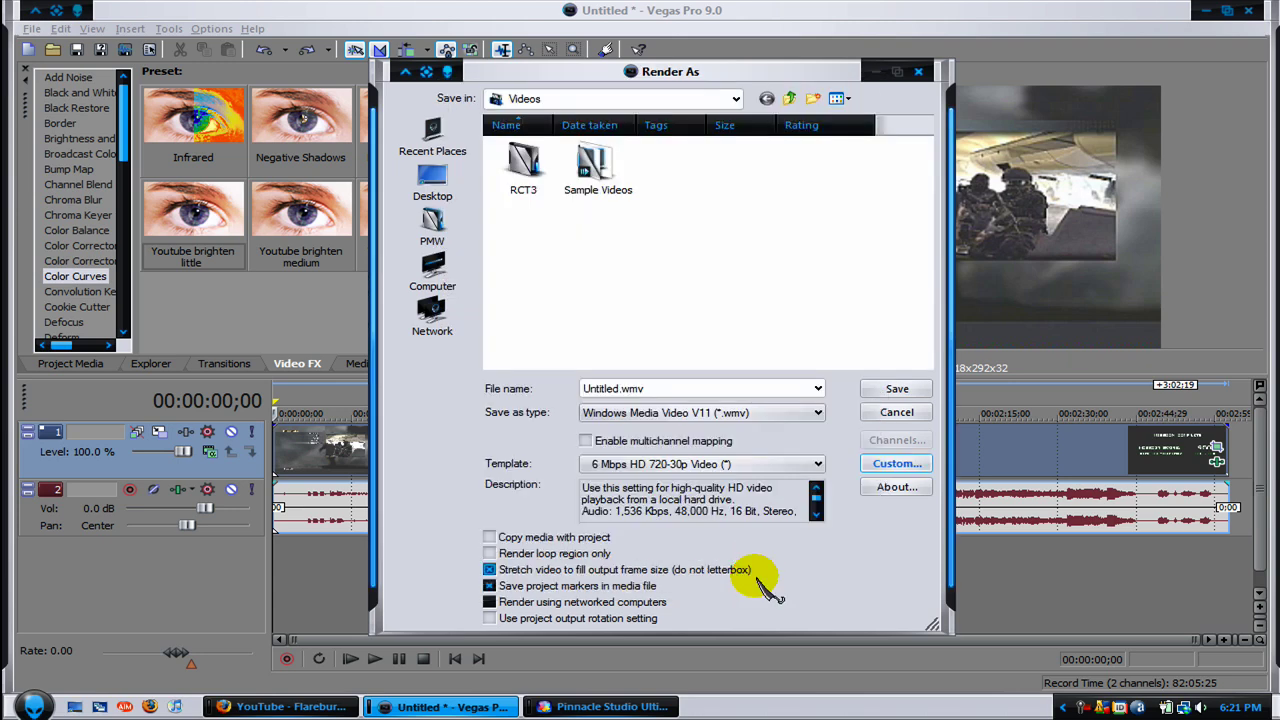
{"action": "left_click", "coordinate": [896, 389]}
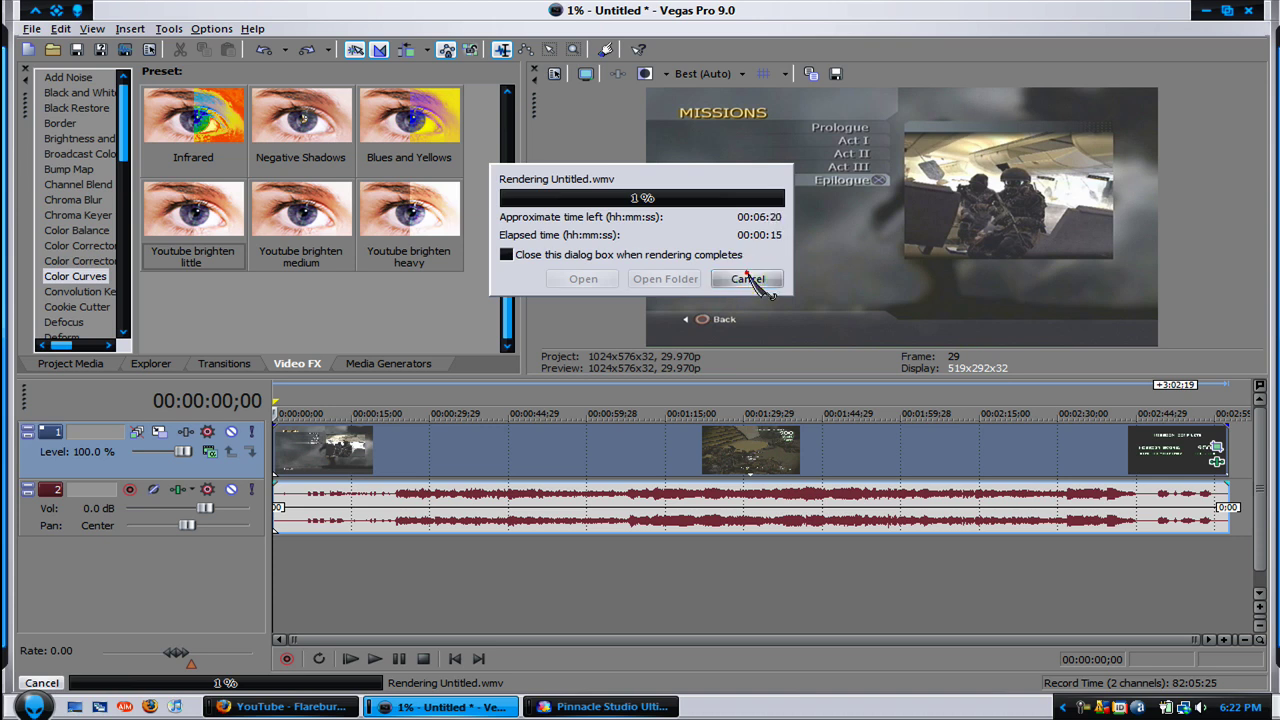
{"action": "left_click", "coordinate": [750, 276]}
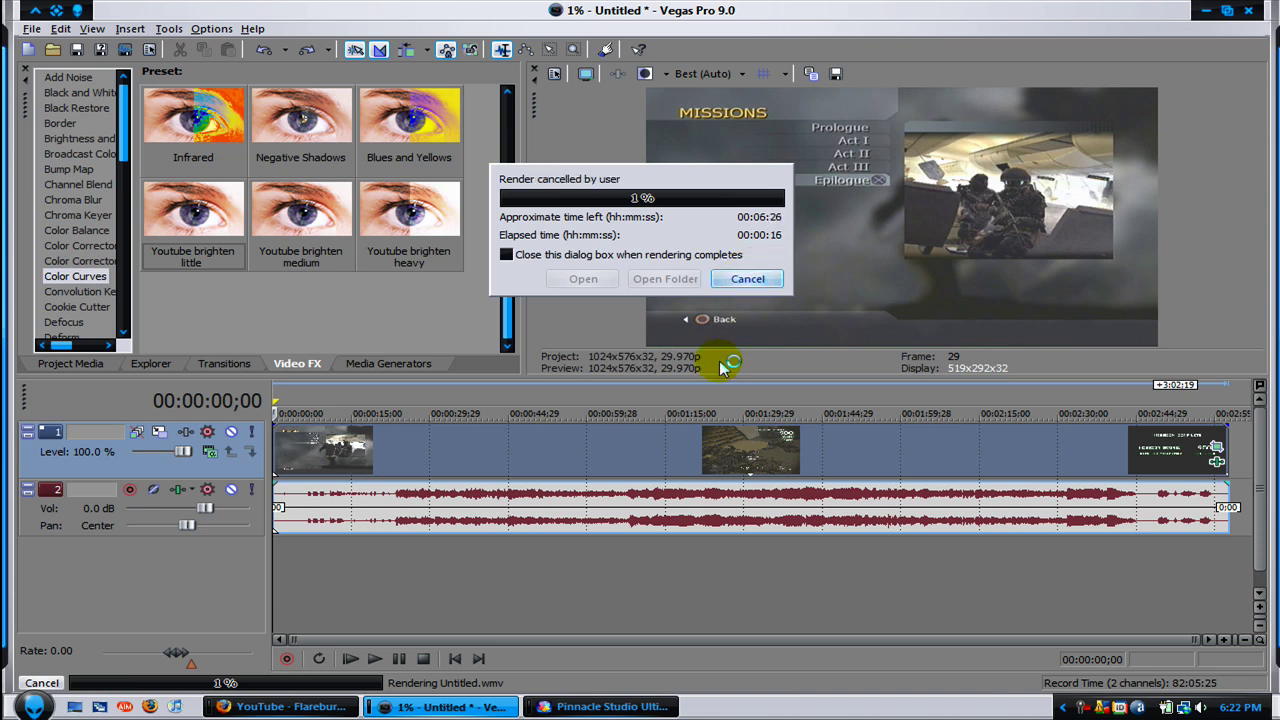